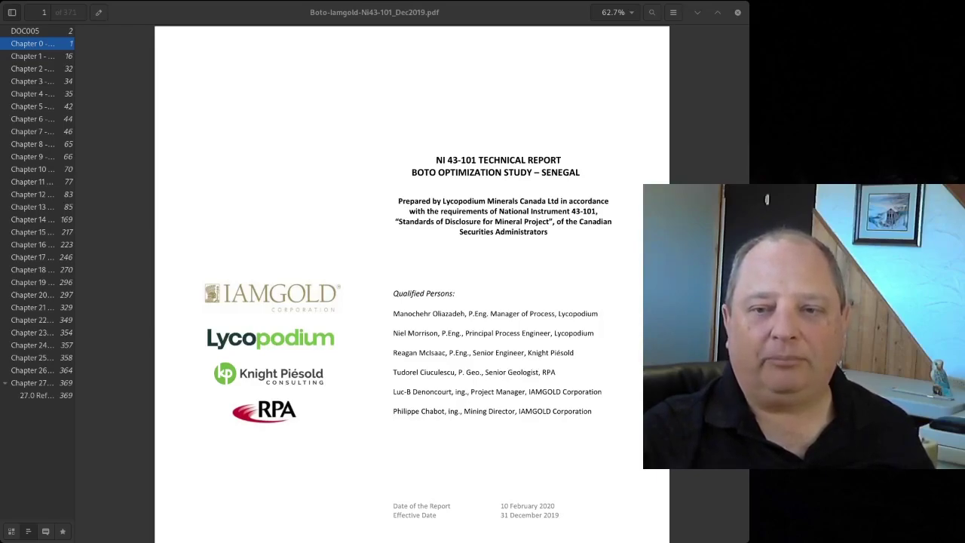
# Go to page 112 of the Boto NI 43-101 technical report.
pyautogui.write('112')
pyautogui.press('Return')
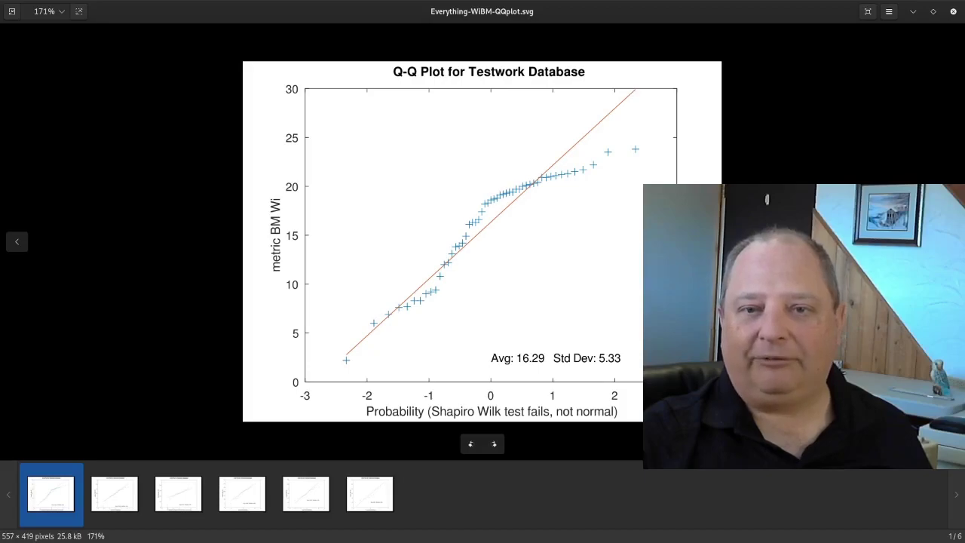
# Browse the ball mill work index Q-Q plots from the full testwork database through the fresh rock plot to the last one.
pyautogui.press('Right')
pyautogui.press('Right')
pyautogui.press('Right')
pyautogui.press('Right')
pyautogui.press('Left')
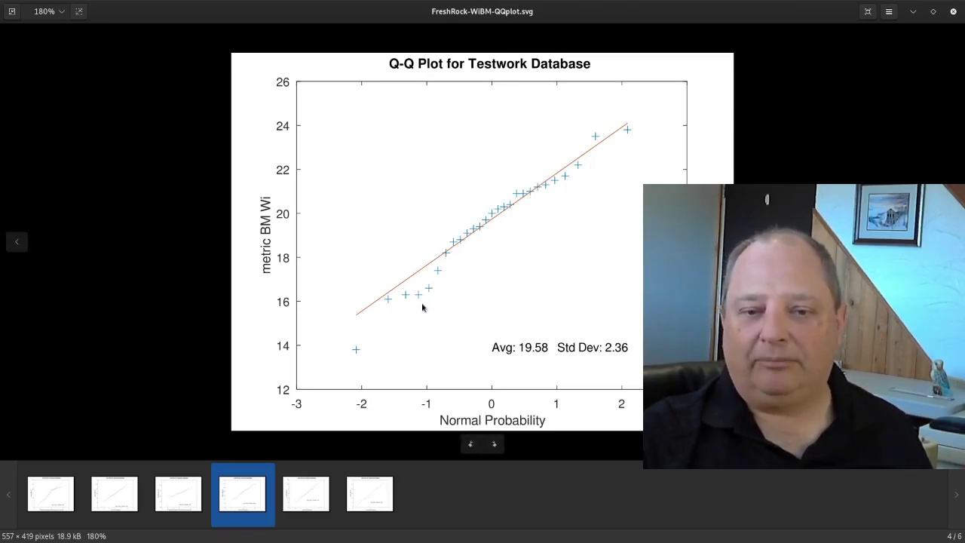
pyautogui.press('Right')
pyautogui.press('Right')
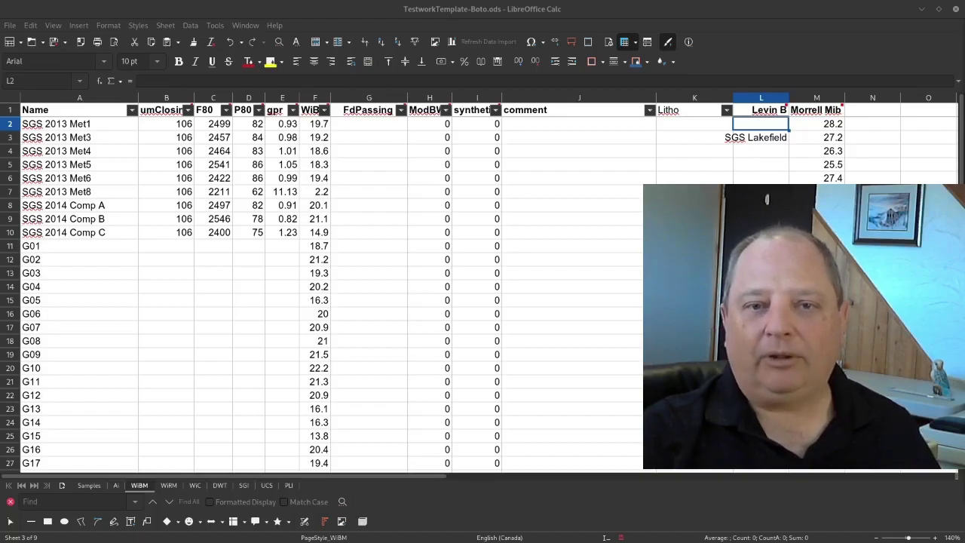
# Review the WiBM sheet's ball mill work index results down to the AVERAGE and STDEV rows and return to the first samples.
pyautogui.click(375, 181)
pyautogui.scroll(-9, 374, 183)
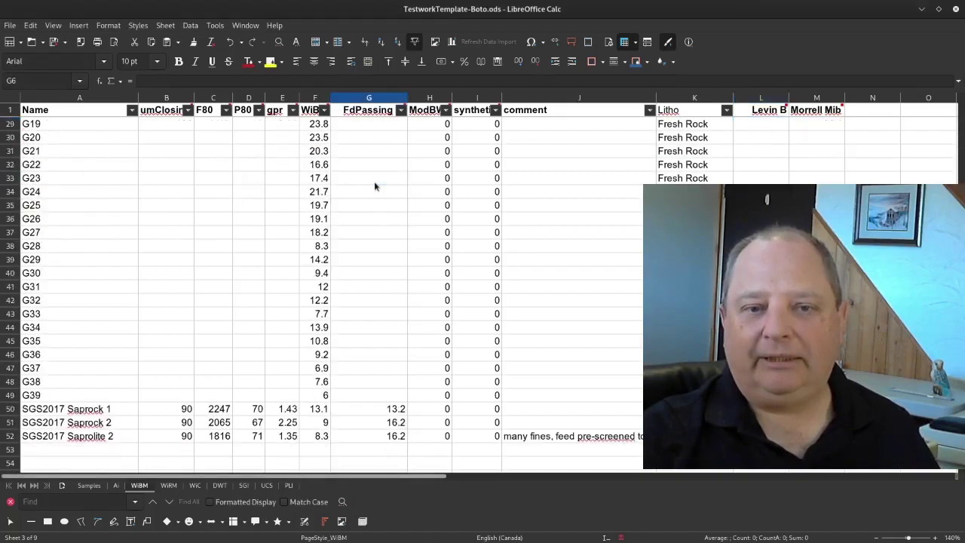
pyautogui.scroll(-2, 374, 183)
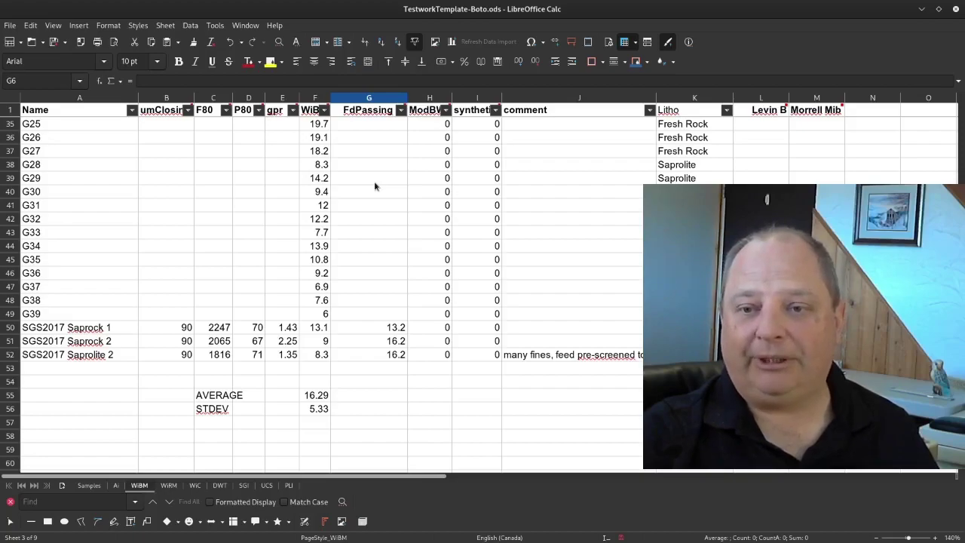
pyautogui.scroll(11, 374, 184)
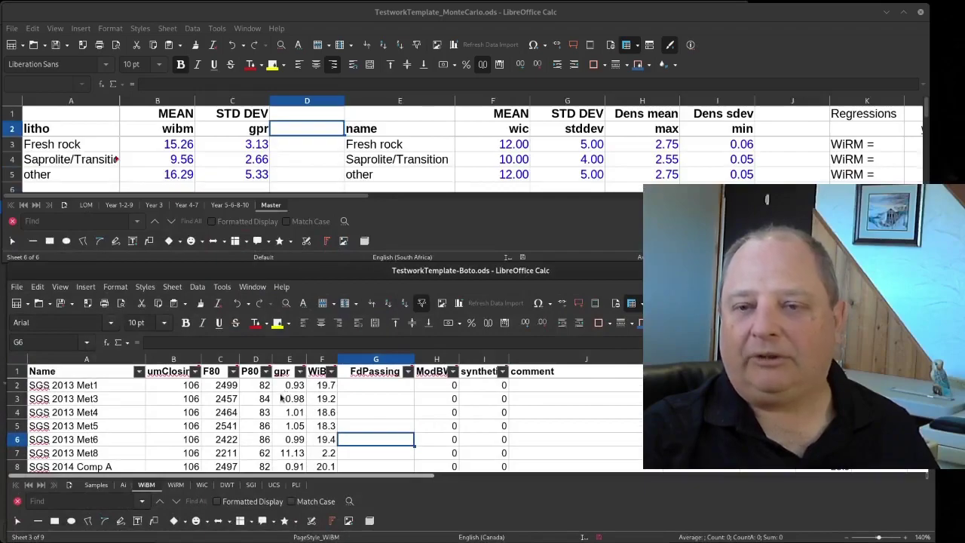
# Compare the wibm MEAN and STD DEV headings in the Monte Carlo Master sheet with the SGS 2013 sample rows in the WiBM sheet.
pyautogui.click(179, 130)
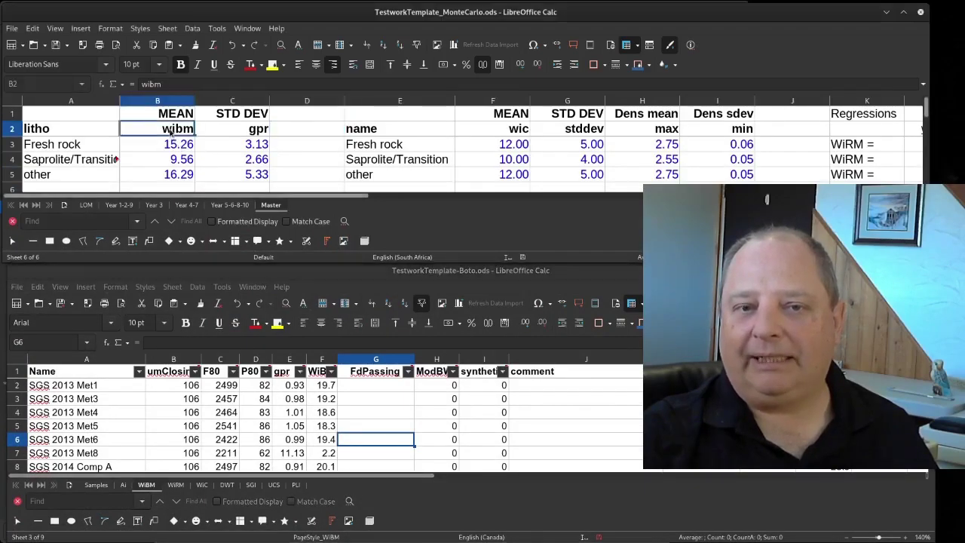
pyautogui.click(233, 118)
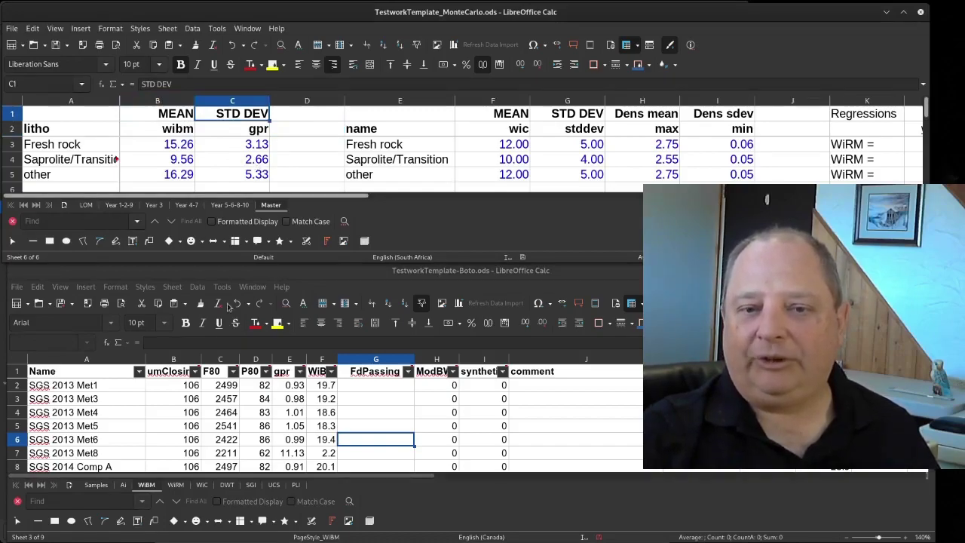
pyautogui.click(82, 408)
pyautogui.moveTo(82, 401); pyautogui.dragTo(483, 405)
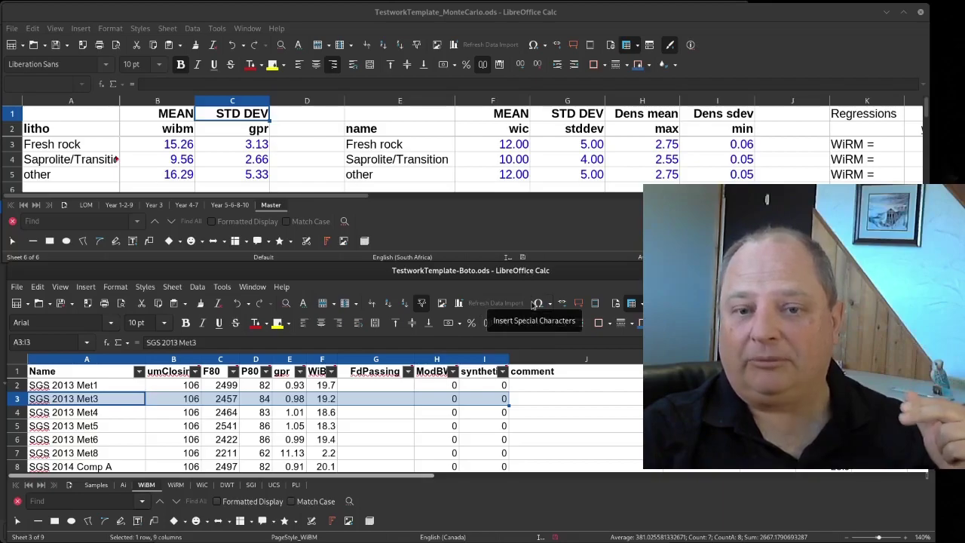
pyautogui.moveTo(83, 385); pyautogui.dragTo(332, 447)
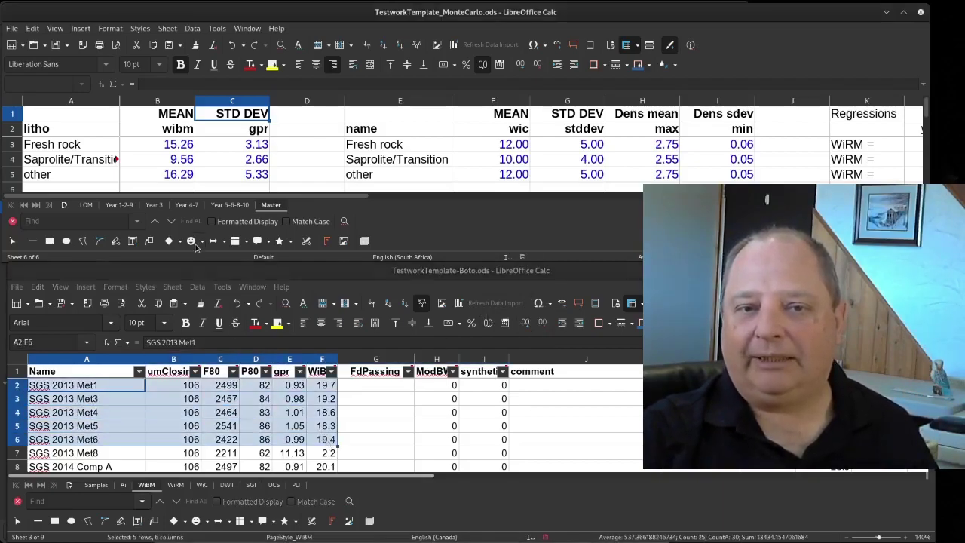
# Examine the ball mill work index mean and standard deviation by lithology in the Master sheet, focusing on Fresh rock.
pyautogui.click(248, 144)
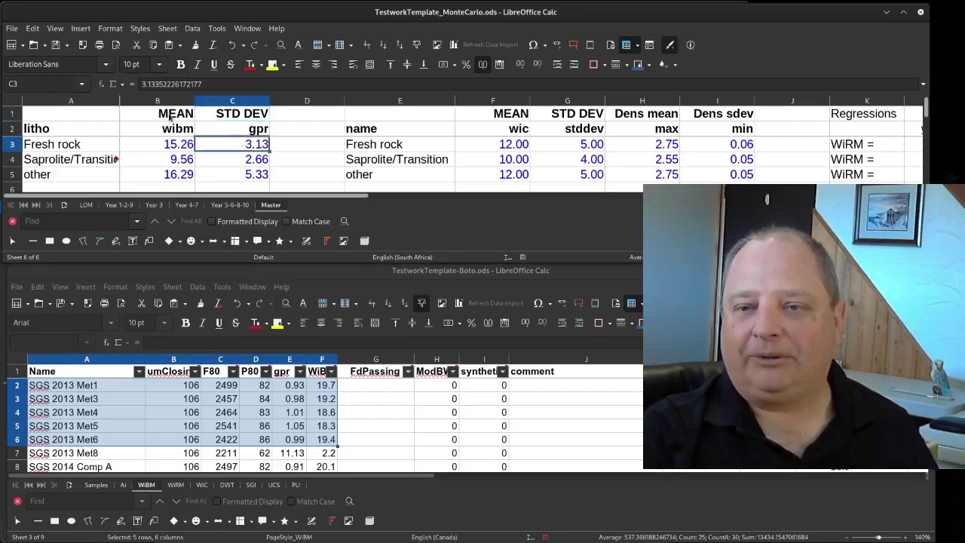
pyautogui.moveTo(169, 119); pyautogui.dragTo(222, 161)
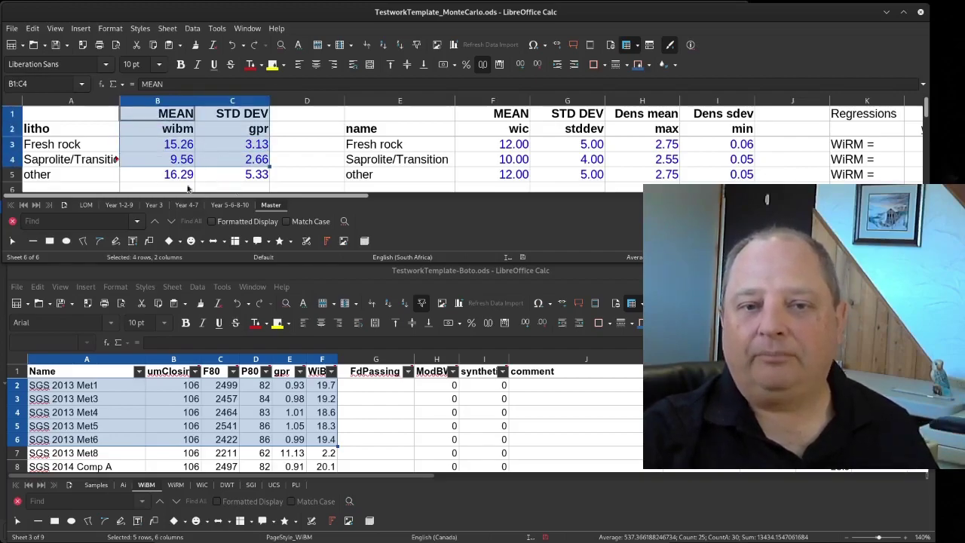
pyautogui.click(176, 149)
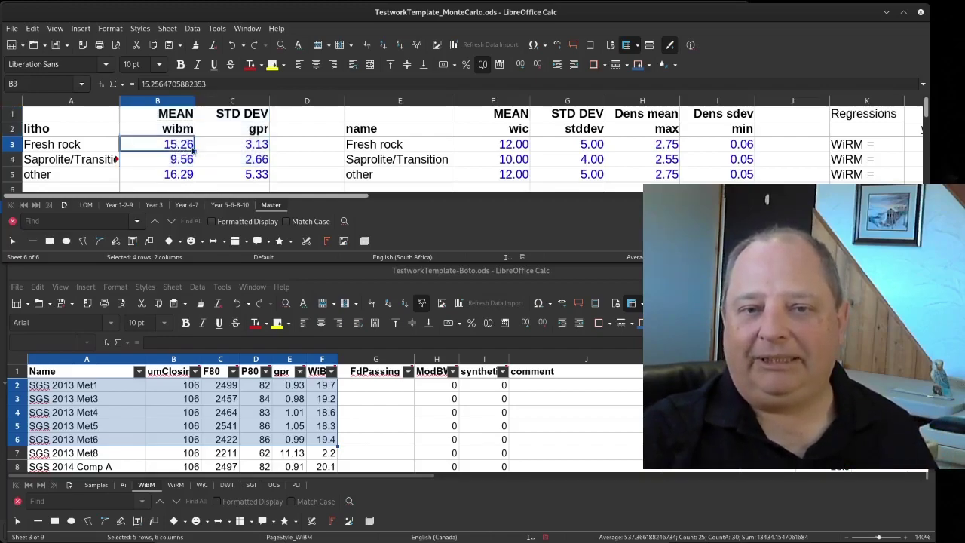
pyautogui.click(248, 149)
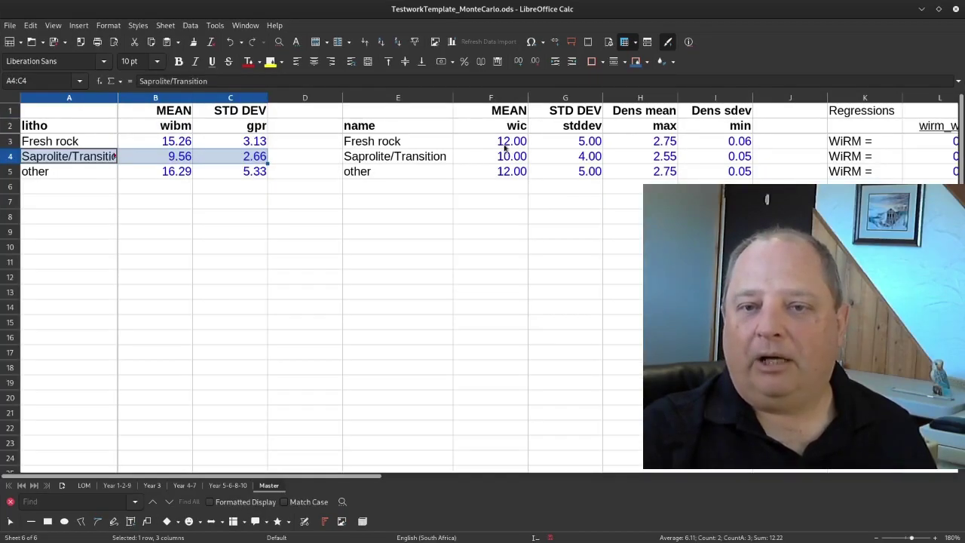
# Examine the wic mean and standard deviation inputs for Fresh rock, Saprolite/Transition and other in the Master sheet.
pyautogui.moveTo(506, 148); pyautogui.dragTo(573, 148)
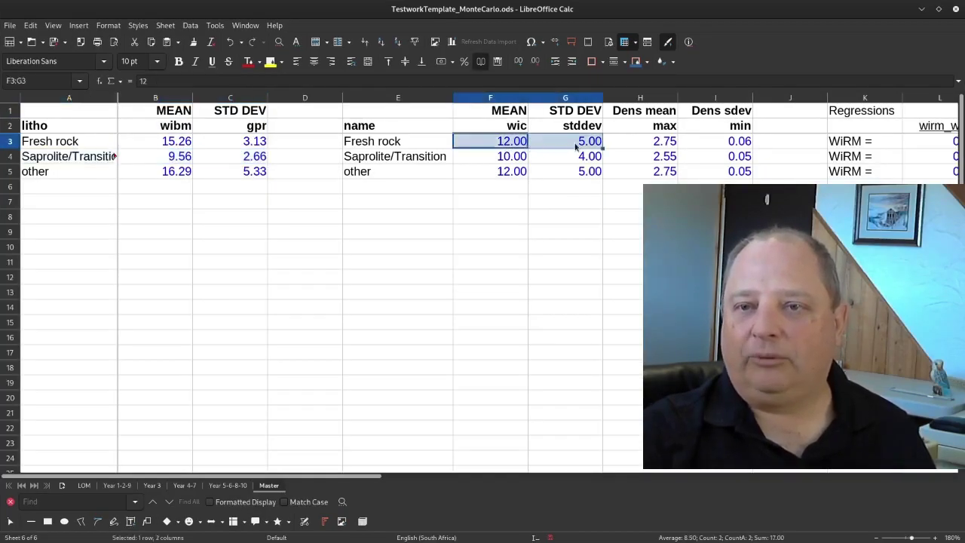
pyautogui.click(513, 147)
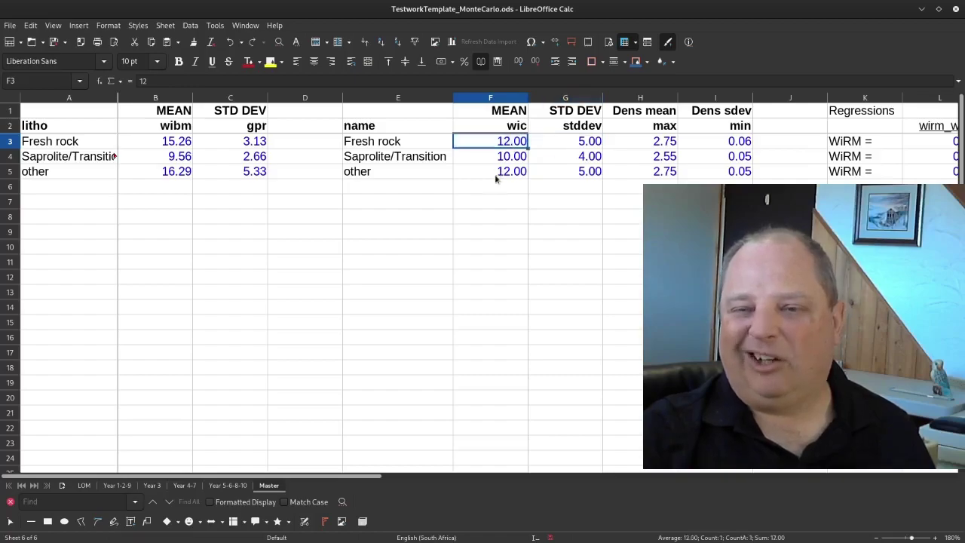
pyautogui.click(505, 155)
pyautogui.click(504, 173)
pyautogui.click(504, 148)
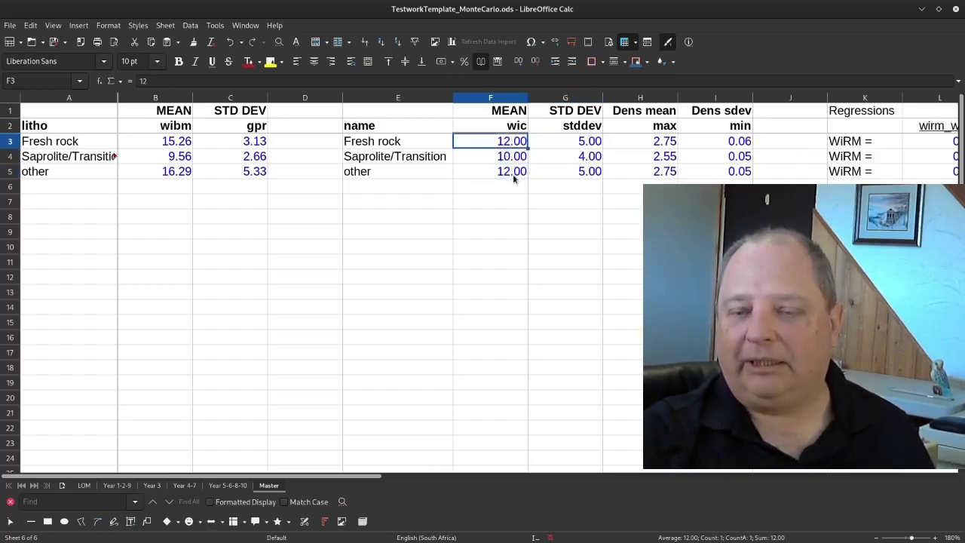
pyautogui.moveTo(566, 149); pyautogui.dragTo(599, 174)
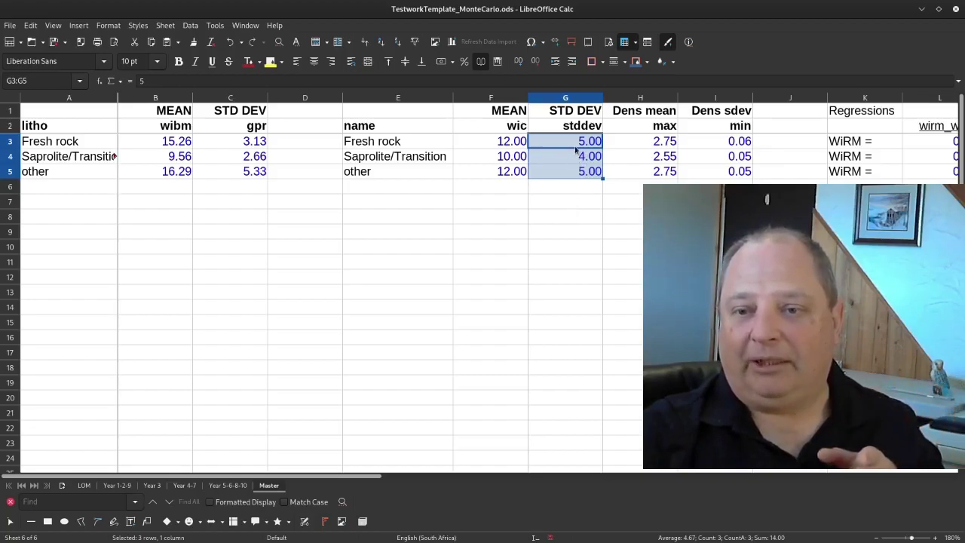
# Examine the density mean and standard deviation inputs by lithology, including their max and min sub-headings, in the Master sheet.
pyautogui.moveTo(645, 113); pyautogui.dragTo(717, 176)
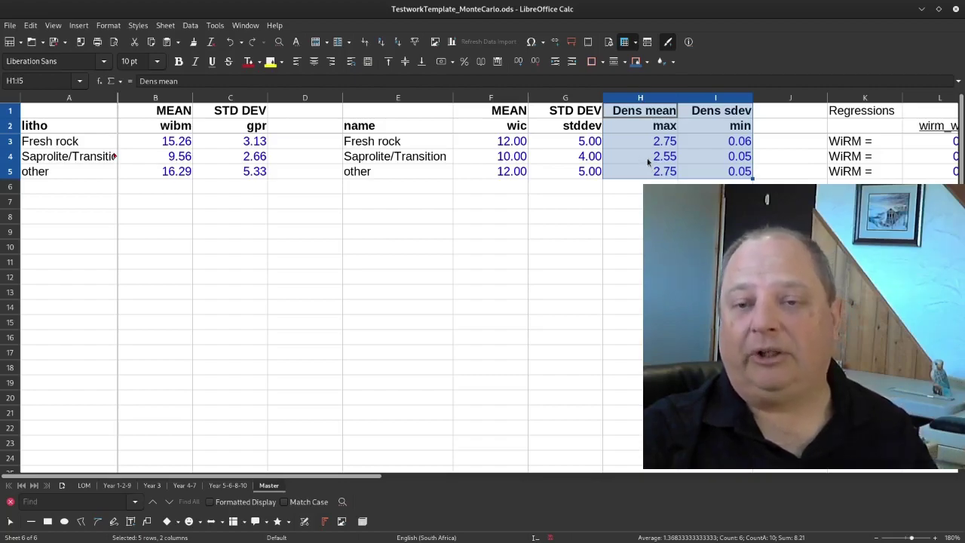
pyautogui.click(645, 146)
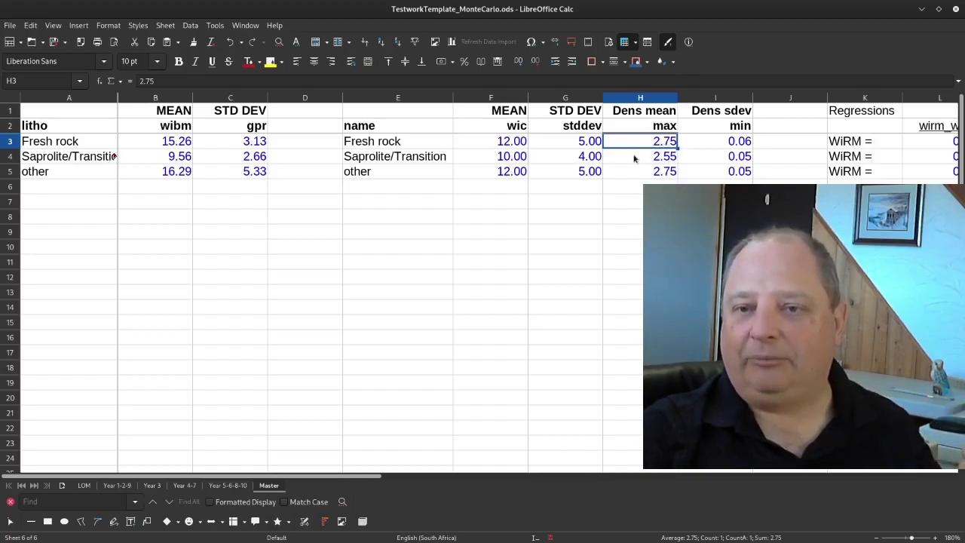
pyautogui.press('Right')
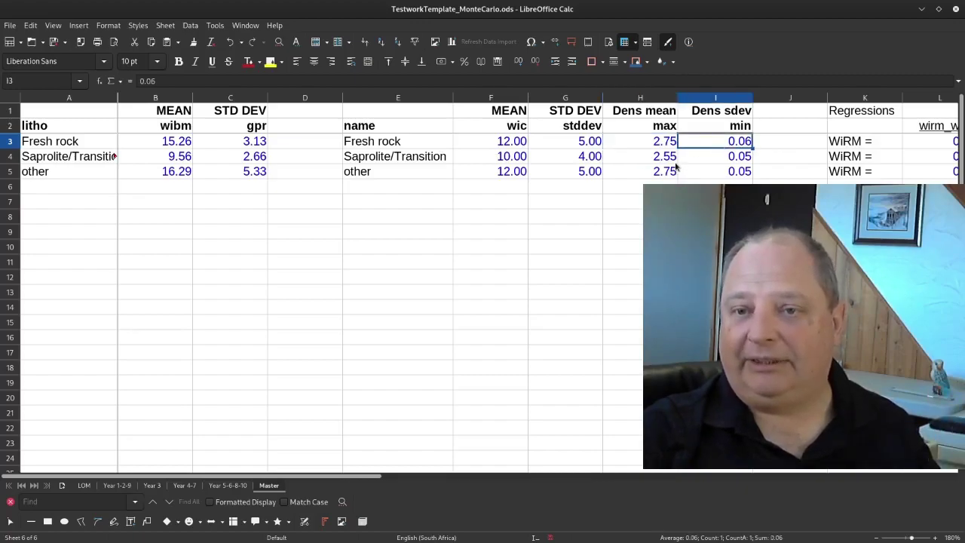
pyautogui.click(649, 162)
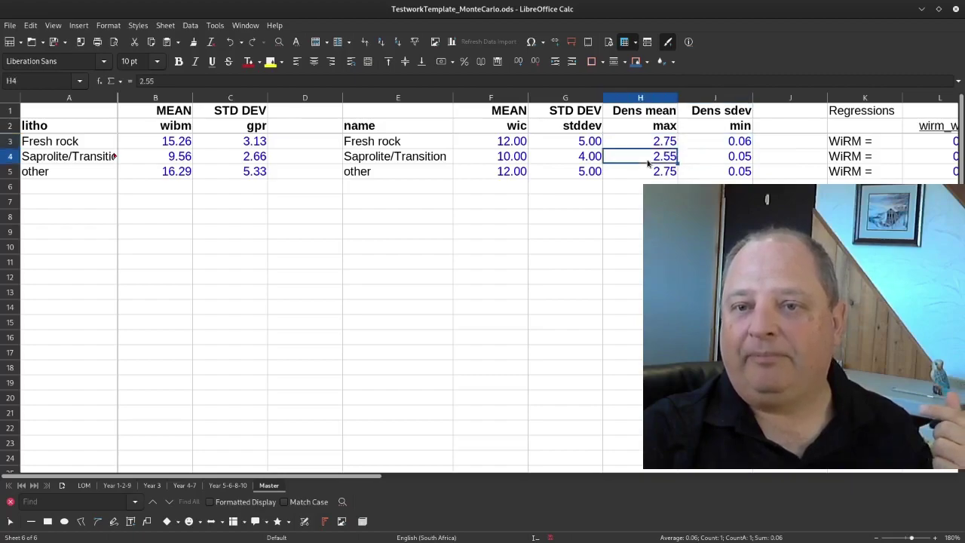
pyautogui.click(724, 161)
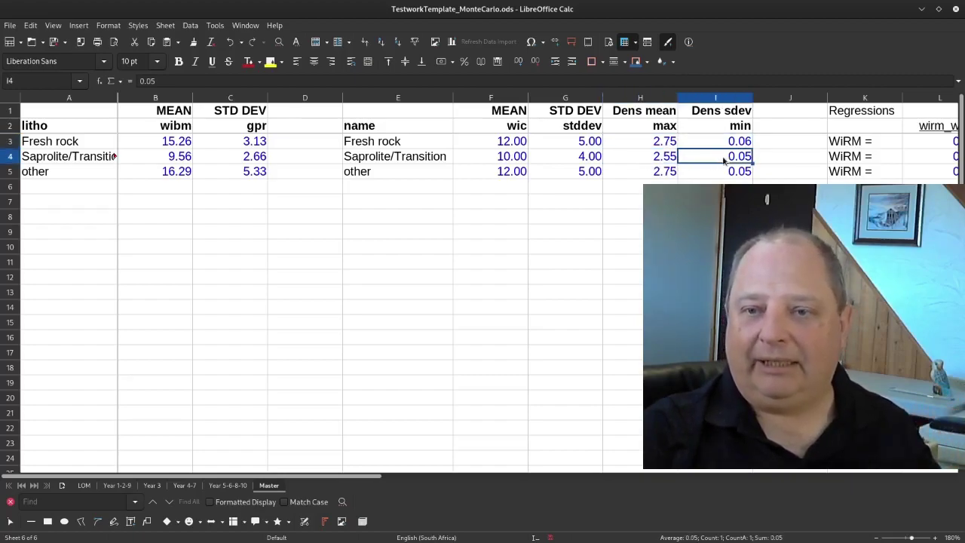
pyautogui.click(639, 114)
pyautogui.moveTo(639, 115); pyautogui.dragTo(641, 171)
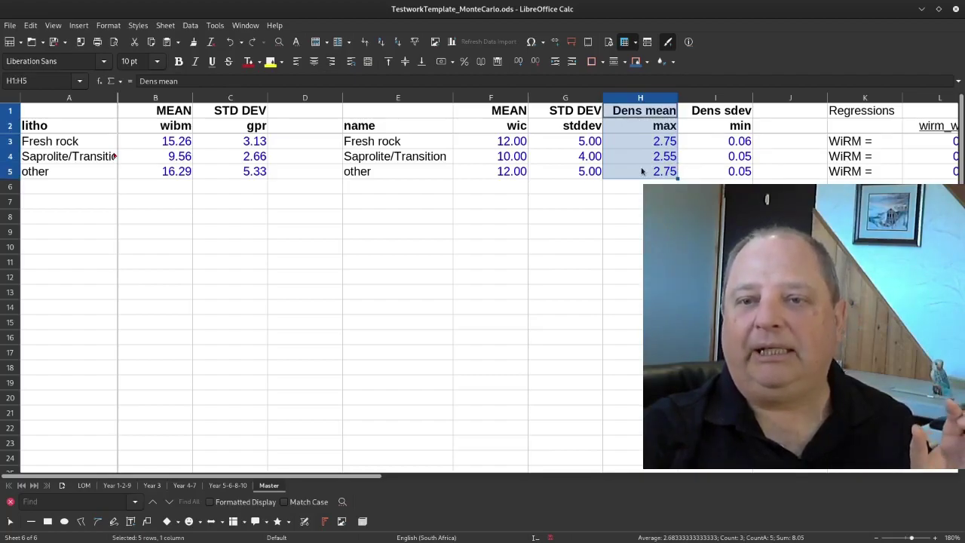
pyautogui.click(732, 113)
pyautogui.hotkey('ctrl', 'shift', 'Down')
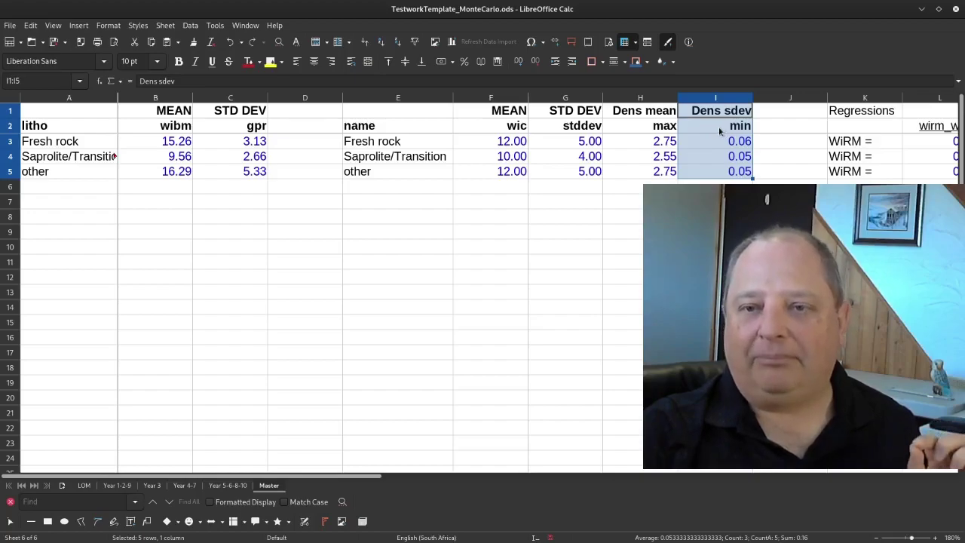
# Compare the Boto fresh rock rod mill versus ball mill regression chart with the Fresh rock WiRM slope in the Master sheet.
pyautogui.hotkey('alt', 'Tab')
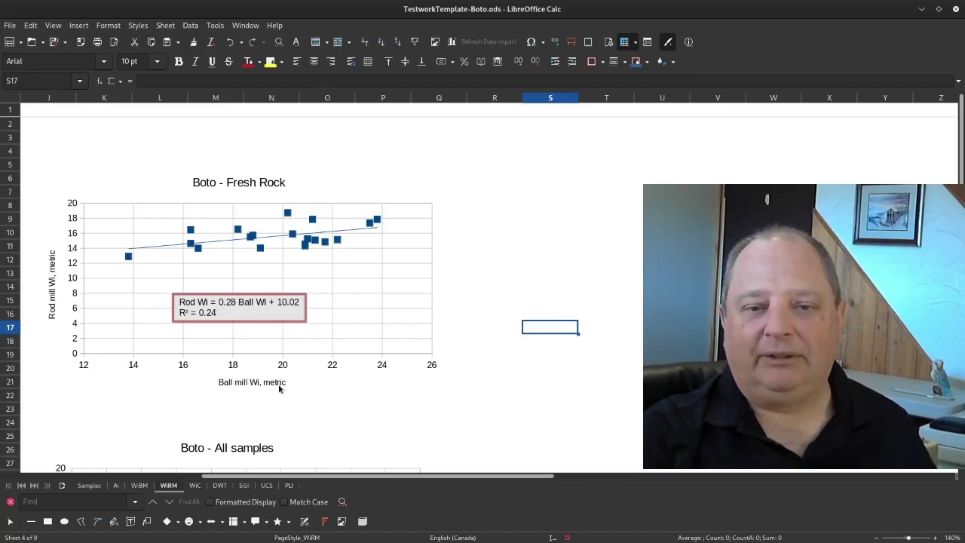
pyautogui.hotkey('alt', 'Tab')
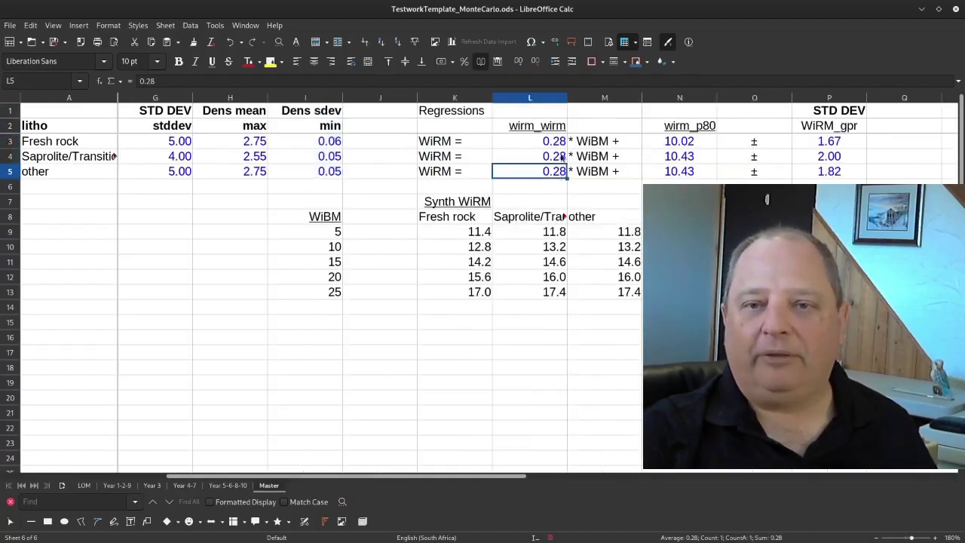
pyautogui.moveTo(478, 146); pyautogui.dragTo(582, 153)
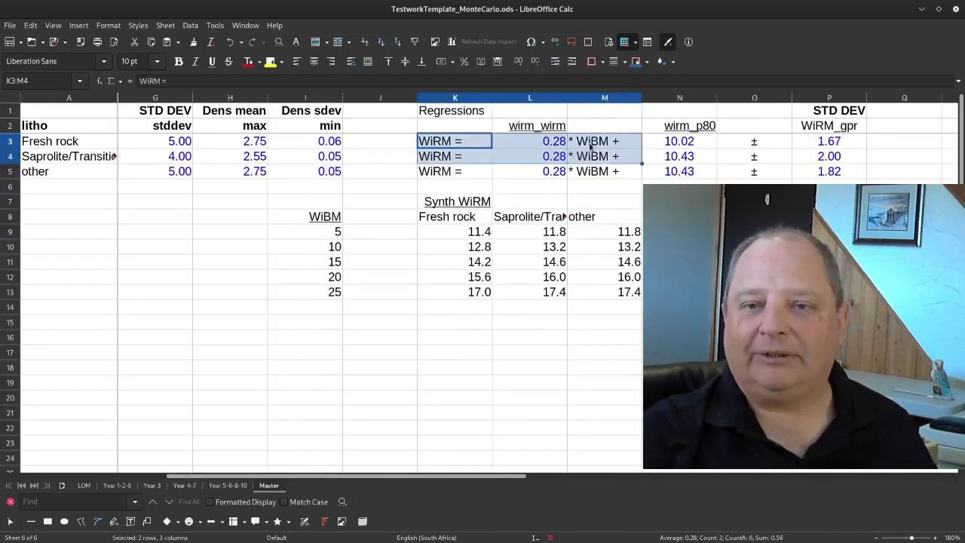
pyautogui.click(592, 145)
pyautogui.click(562, 144)
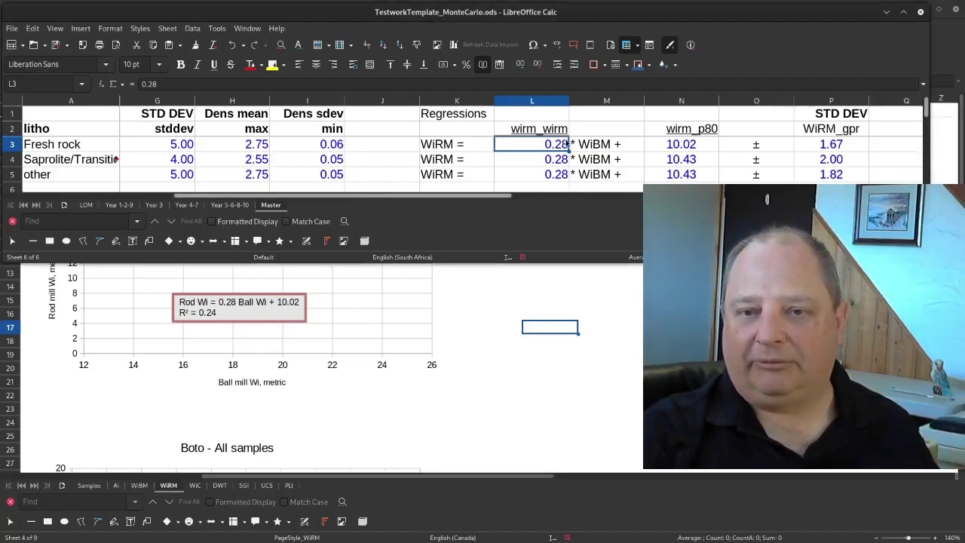
# Examine the Fresh rock WiRM regression intercept under wirm_p80 and the standard deviation under WiRM_gpr.
pyautogui.click(681, 151)
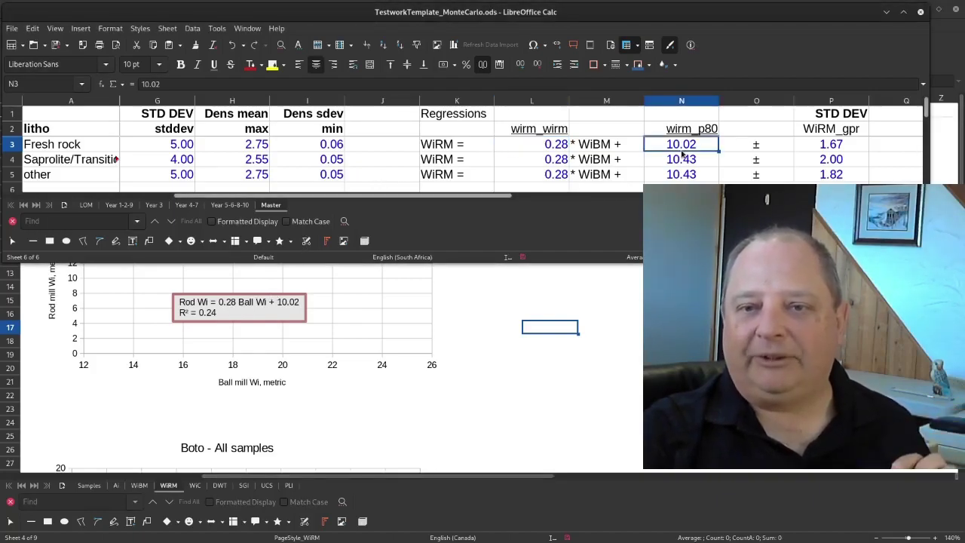
pyautogui.click(809, 150)
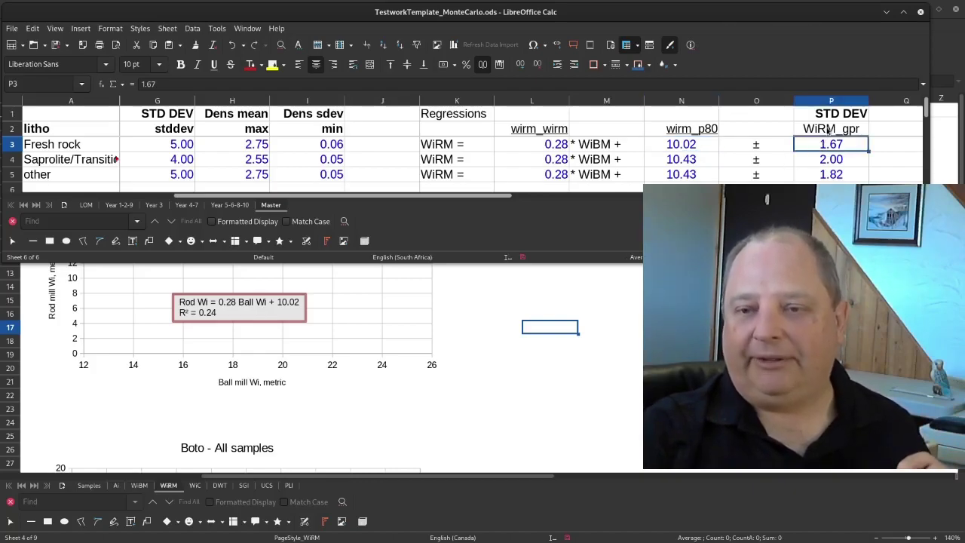
pyautogui.press('Up')
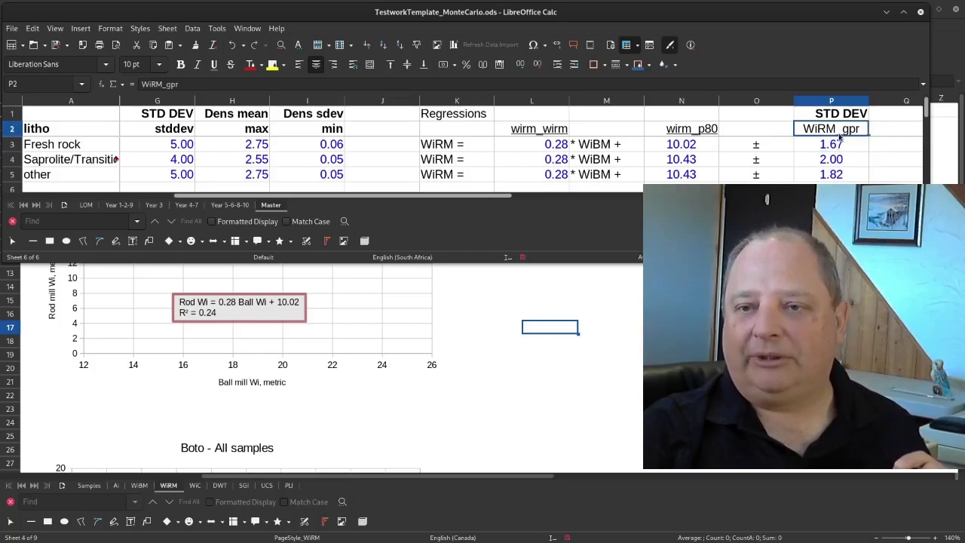
pyautogui.keyDown('shift'); pyautogui.click(839, 145); pyautogui.keyUp('shift')
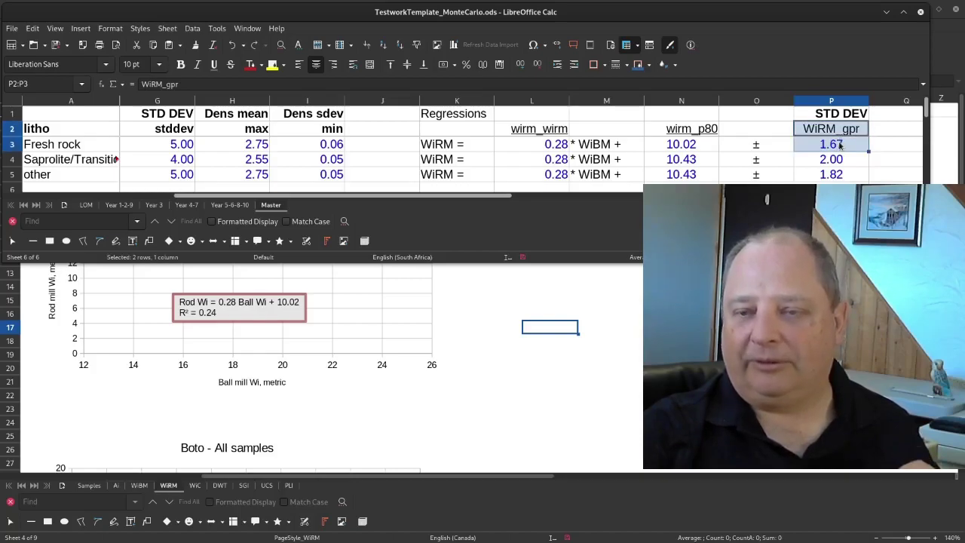
pyautogui.click(708, 132)
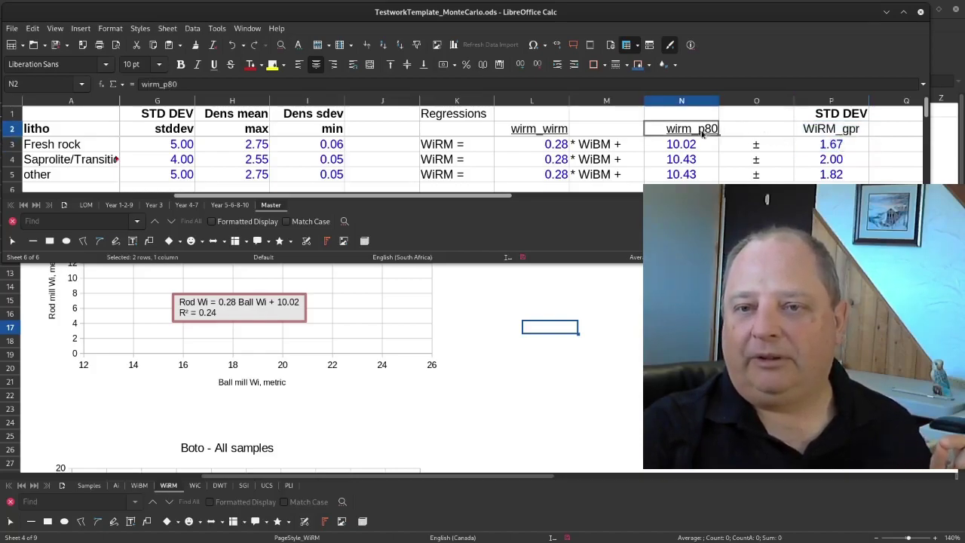
pyautogui.click(698, 146)
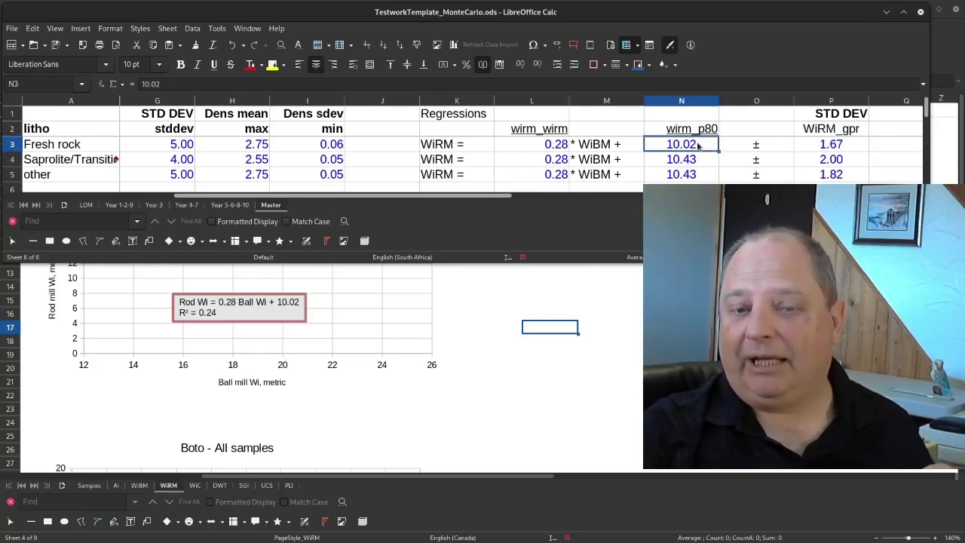
# Review the Fresh rock WiRM regression slope under wirm_wirm and enlarge the Monte Carlo workbook to full screen.
pyautogui.click(562, 129)
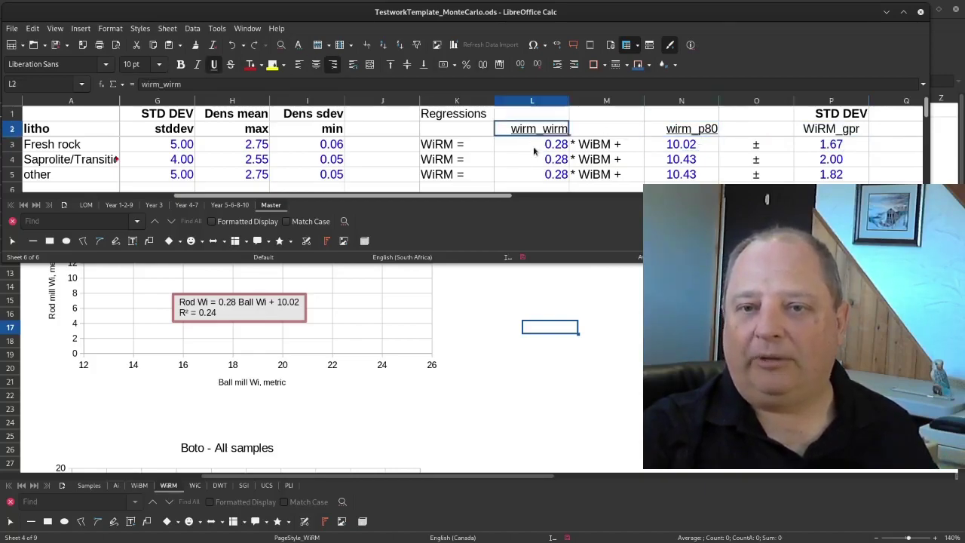
pyautogui.click(538, 148)
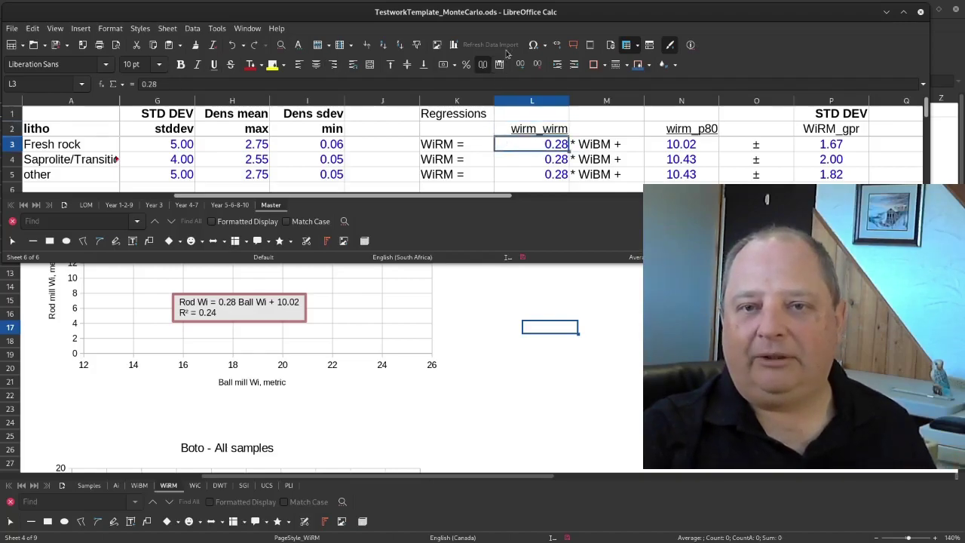
pyautogui.doubleClick(507, 12)
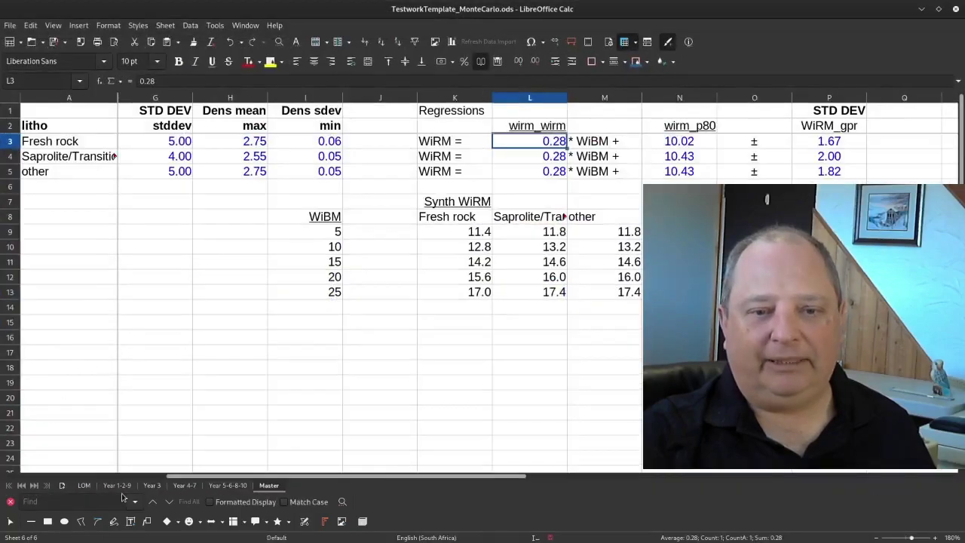
# Examine the wibm and gpr columns of the Fresh rock samples in the LOM sheet.
pyautogui.click(86, 486)
pyautogui.click(224, 321)
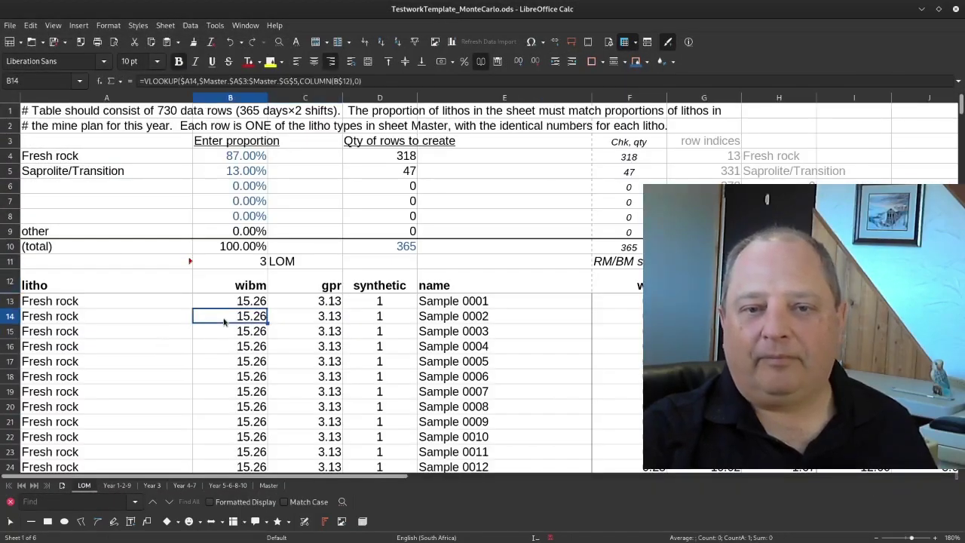
pyautogui.scroll(-2, 231, 312)
pyautogui.scroll(2, 230, 319)
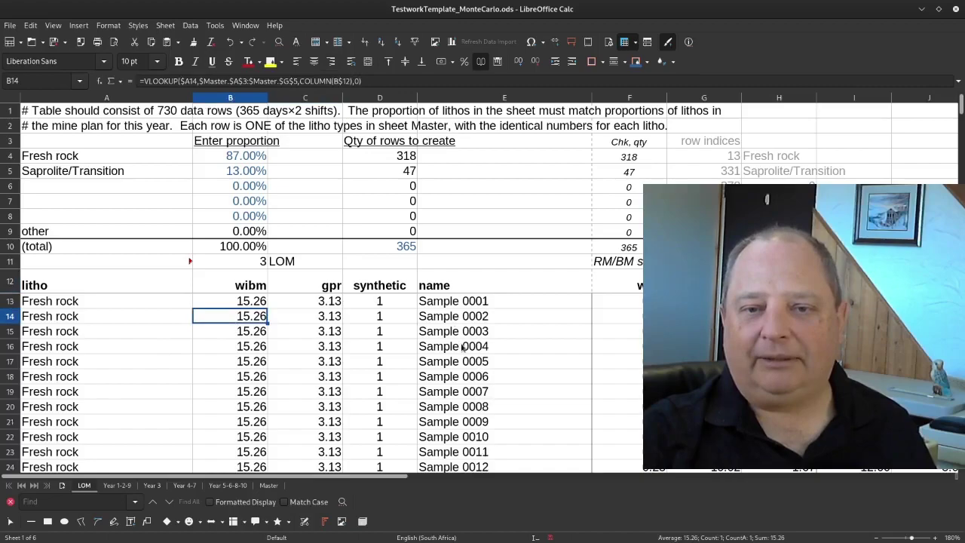
pyautogui.moveTo(257, 288); pyautogui.dragTo(260, 321)
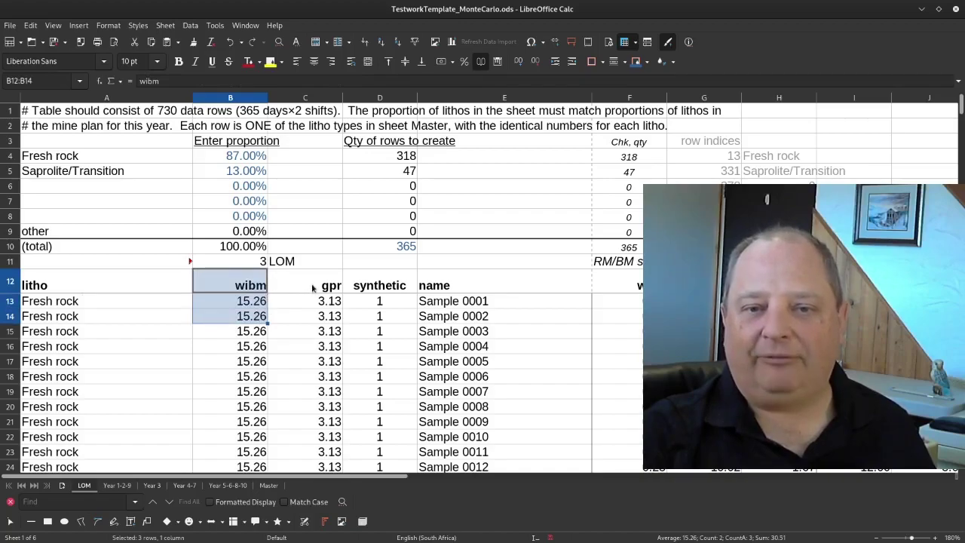
pyautogui.moveTo(312, 288); pyautogui.dragTo(313, 319)
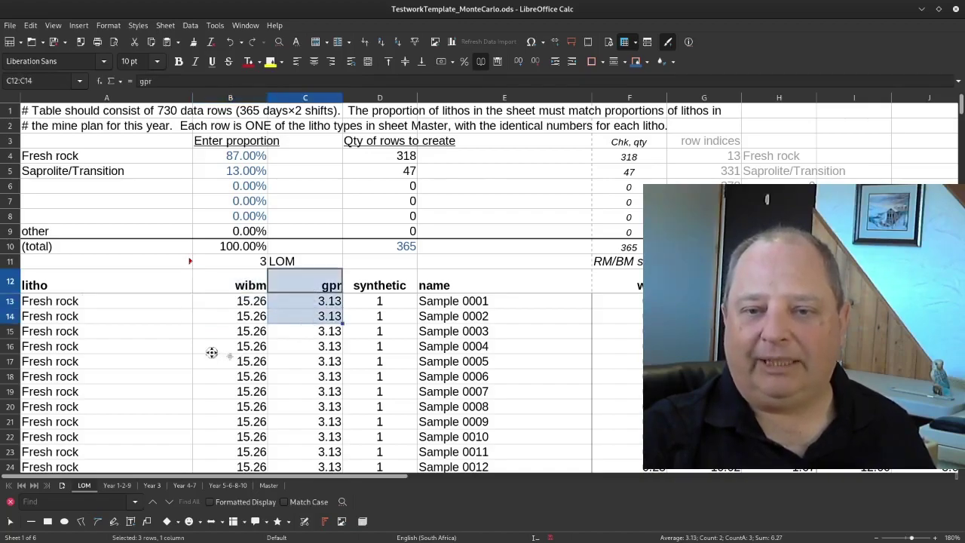
# Examine the LOM sheet's WiRM regression columns for slope, intercept and standard deviation.
pyautogui.hscroll(3, 212, 349)
pyautogui.moveTo(328, 291); pyautogui.dragTo(477, 349)
pyautogui.click(477, 349)
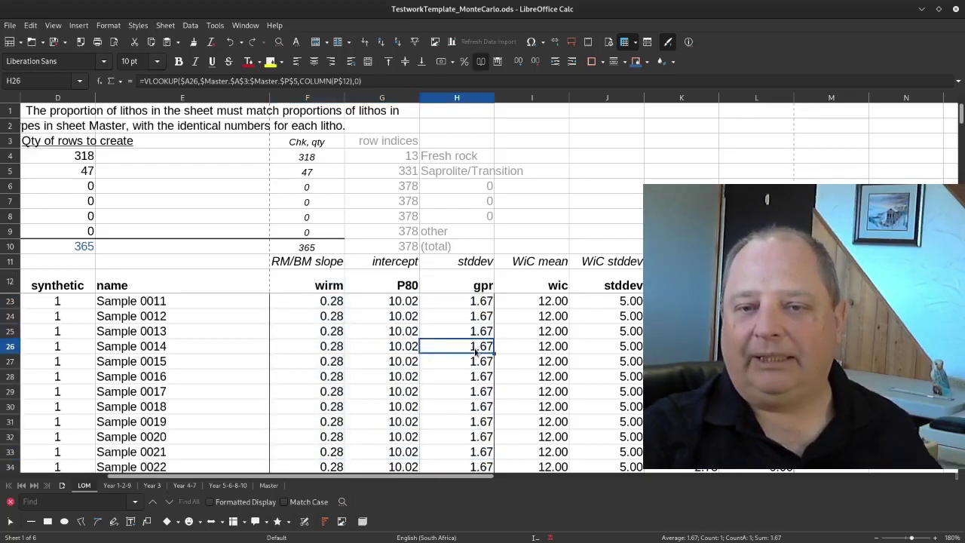
# Examine the wic mean and standard deviation columns and the density Max and Min columns in the LOM sheet.
pyautogui.hscroll(2, 476, 349)
pyautogui.moveTo(307, 288); pyautogui.dragTo(354, 308)
pyautogui.click(354, 307)
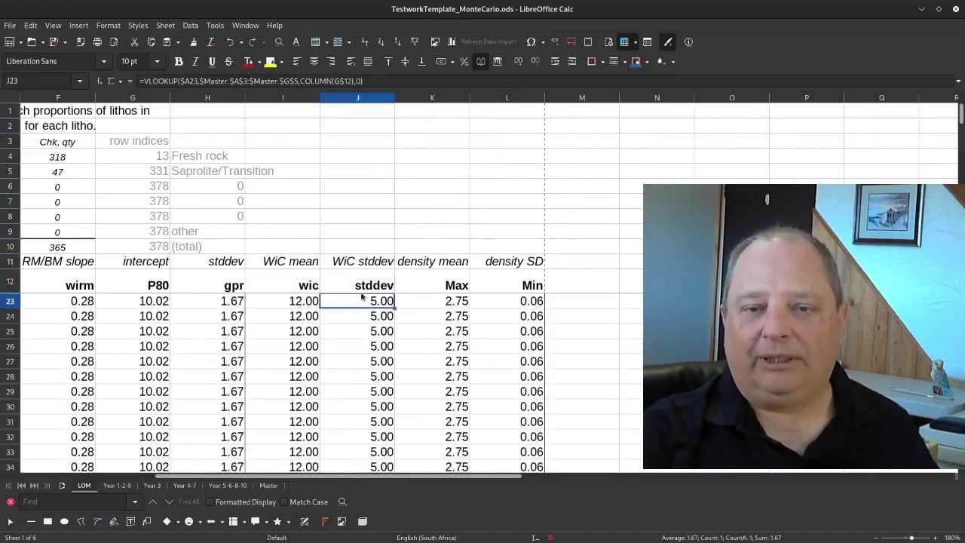
pyautogui.click(301, 286)
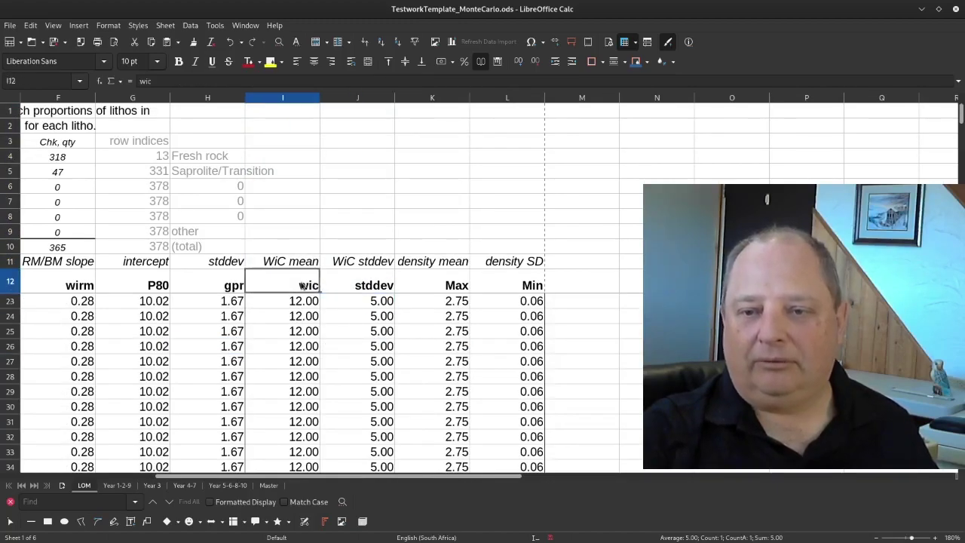
pyautogui.click(371, 291)
pyautogui.click(445, 286)
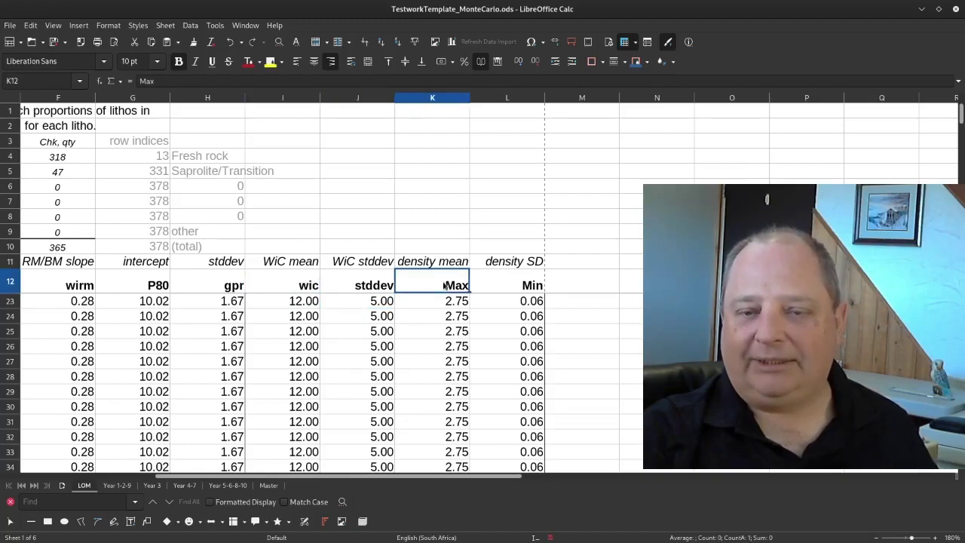
pyautogui.click(510, 282)
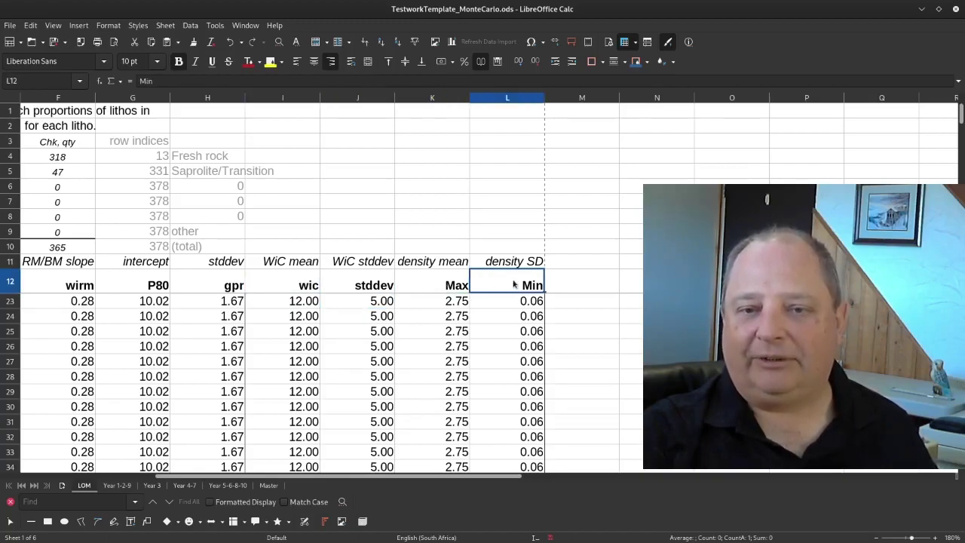
# Examine the Fresh rock and Saprolite/Transition mine plan proportions and the total number of rows in the LOM sheet.
pyautogui.hscroll(-5, 519, 283)
pyautogui.click(273, 281)
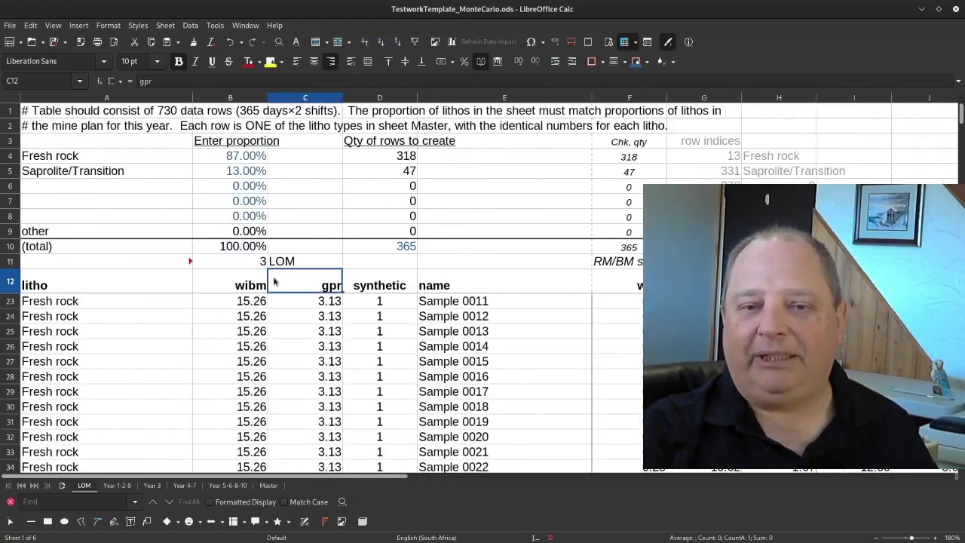
pyautogui.click(124, 287)
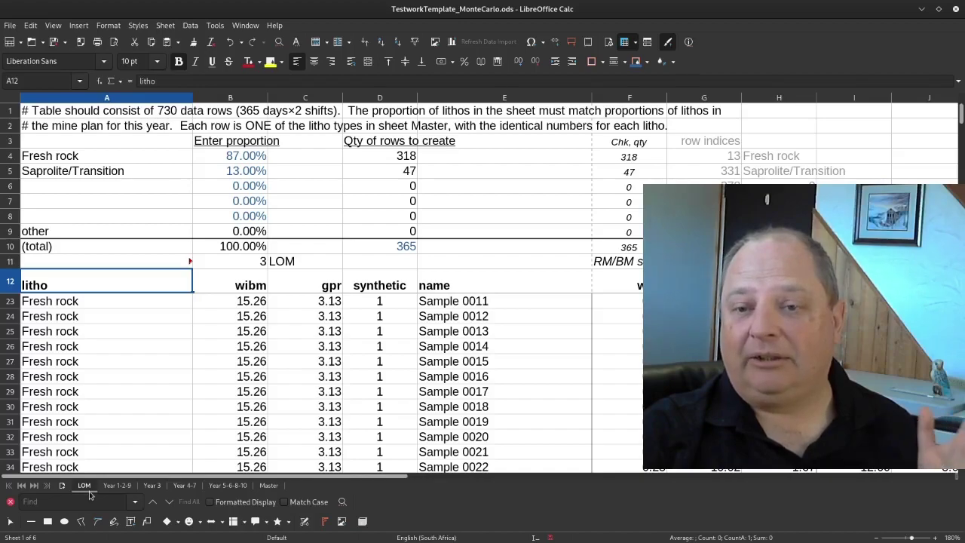
pyautogui.click(243, 160)
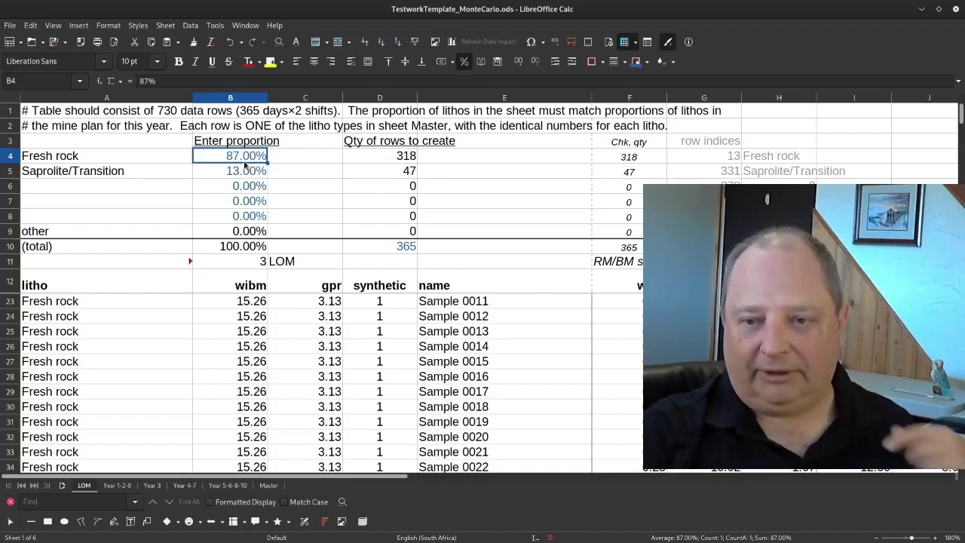
pyautogui.click(244, 173)
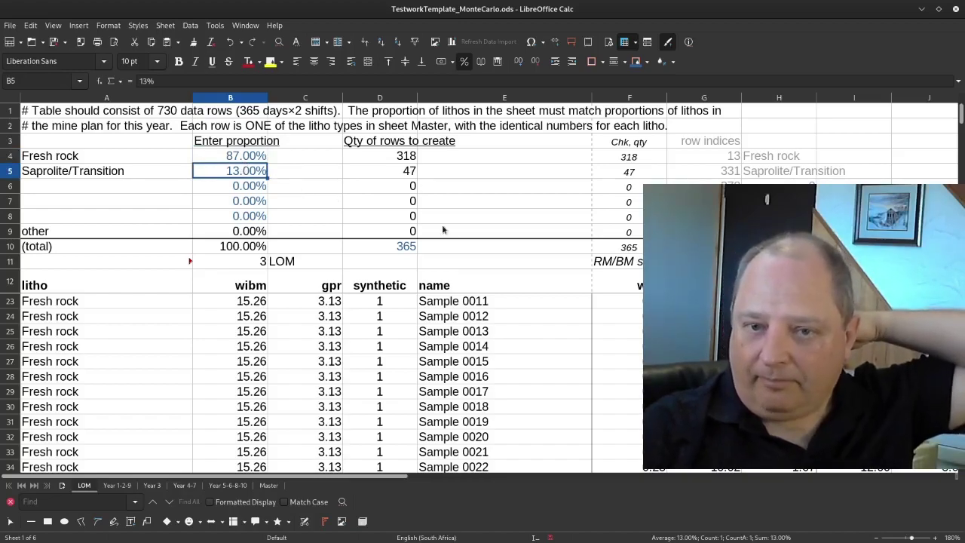
pyautogui.click(394, 248)
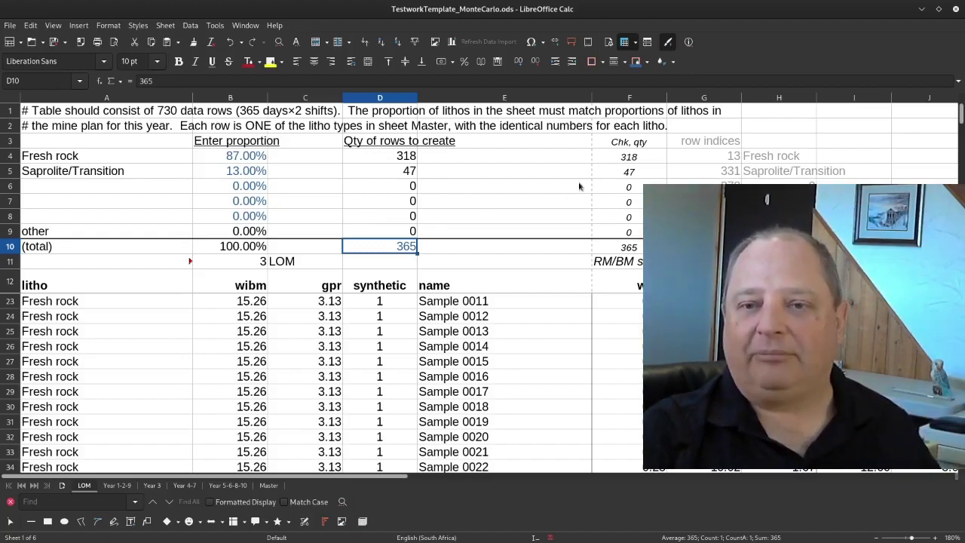
# Compare the quantity of rows to create for each lithology with the check quantities in the LOM sheet.
pyautogui.click(650, 158)
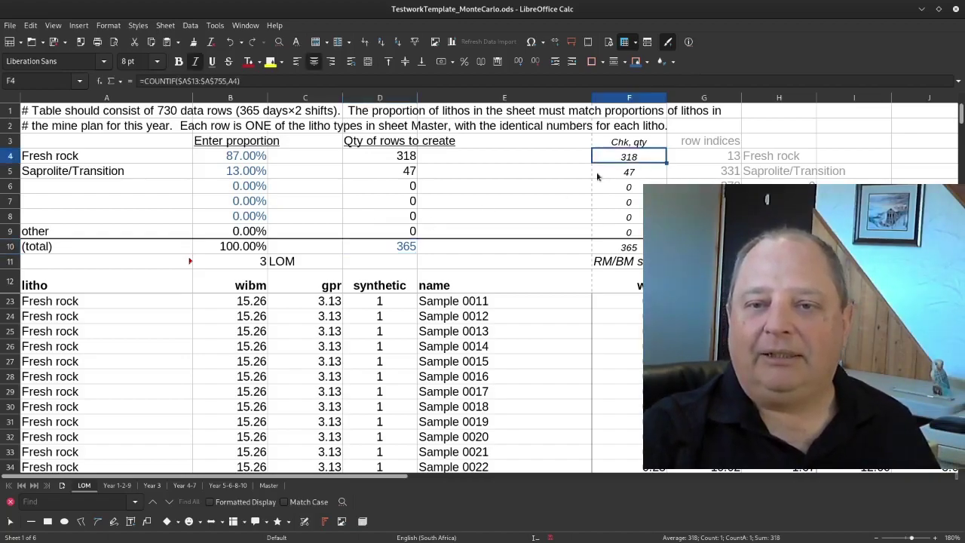
pyautogui.click(411, 160)
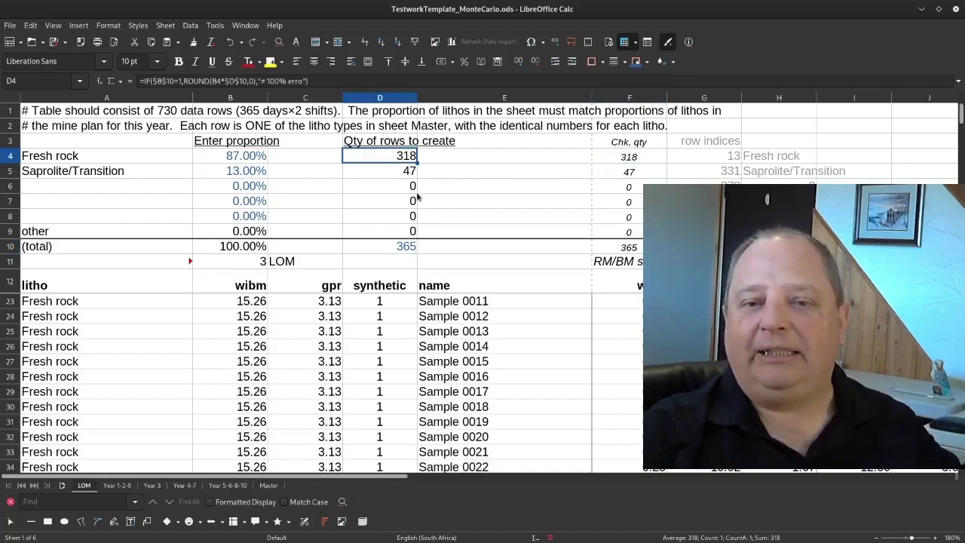
pyautogui.click(126, 159)
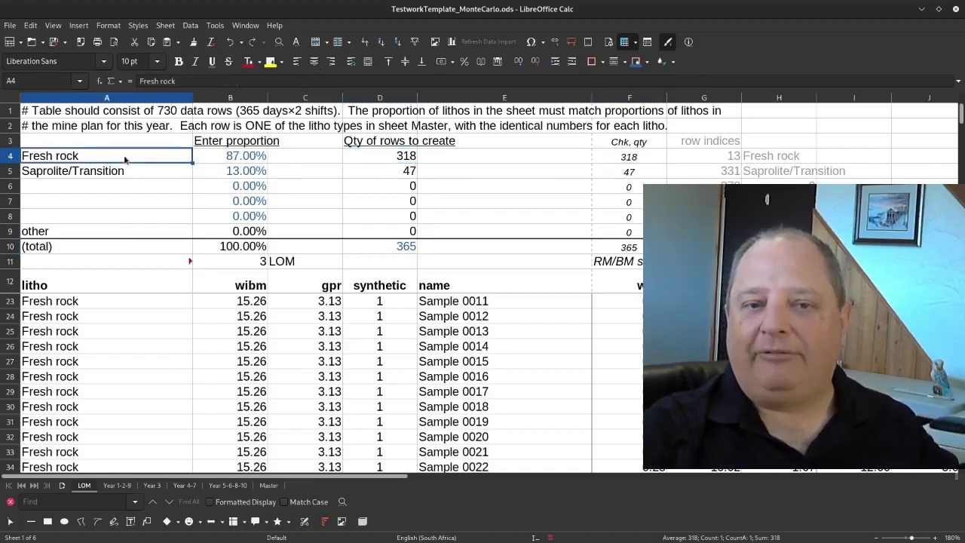
pyautogui.click(383, 174)
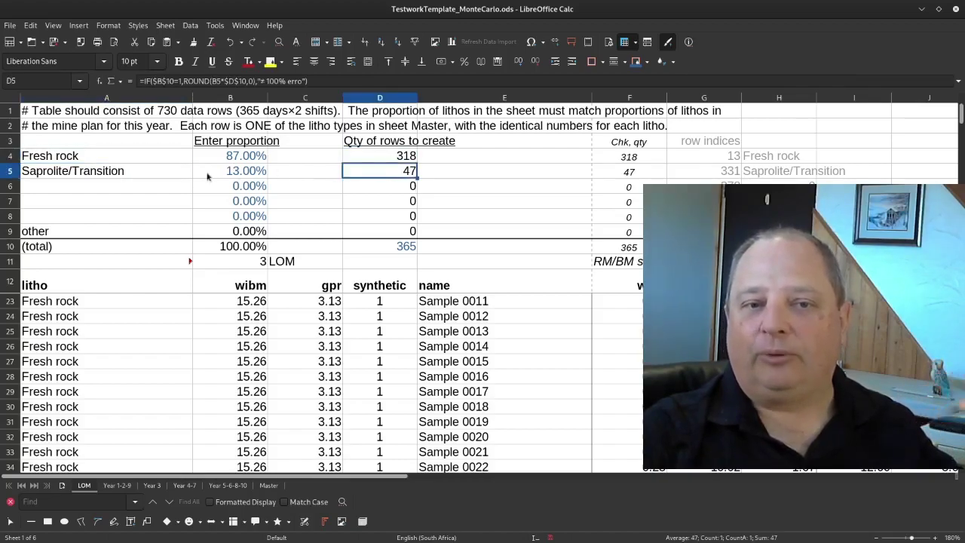
pyautogui.click(149, 178)
# Find where the LOM sample rows change from Fresh rock to Saprolite/Transition and examine the lithology lookup formulas.
pyautogui.click(315, 346)
pyautogui.scroll(-20, 315, 345)
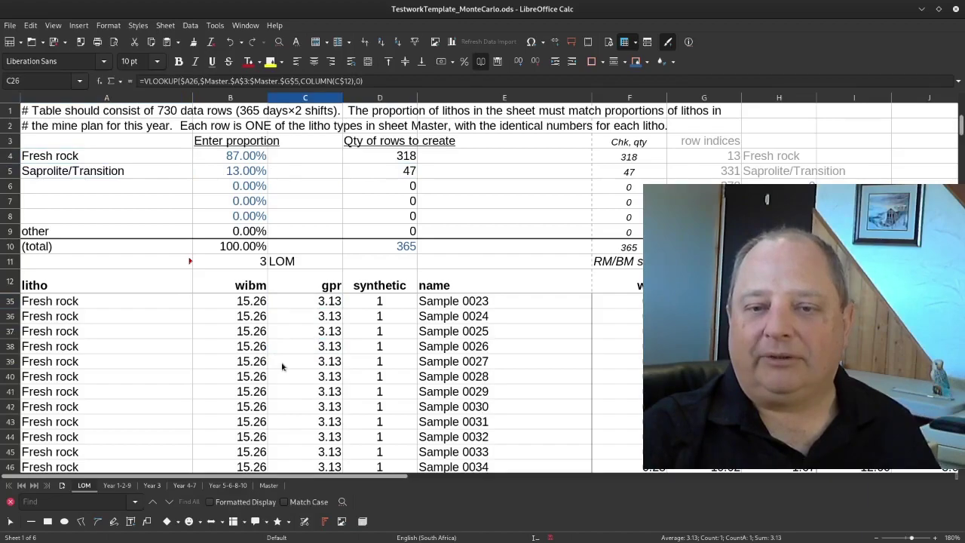
pyautogui.scroll(-20, 465, 375)
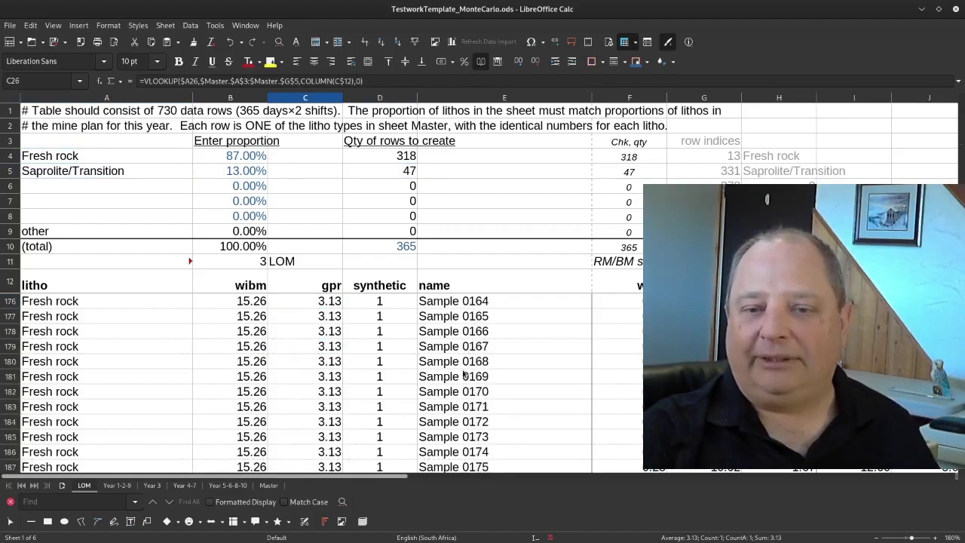
pyautogui.scroll(-14, 465, 375)
pyautogui.scroll(4, 465, 375)
pyautogui.click(466, 363)
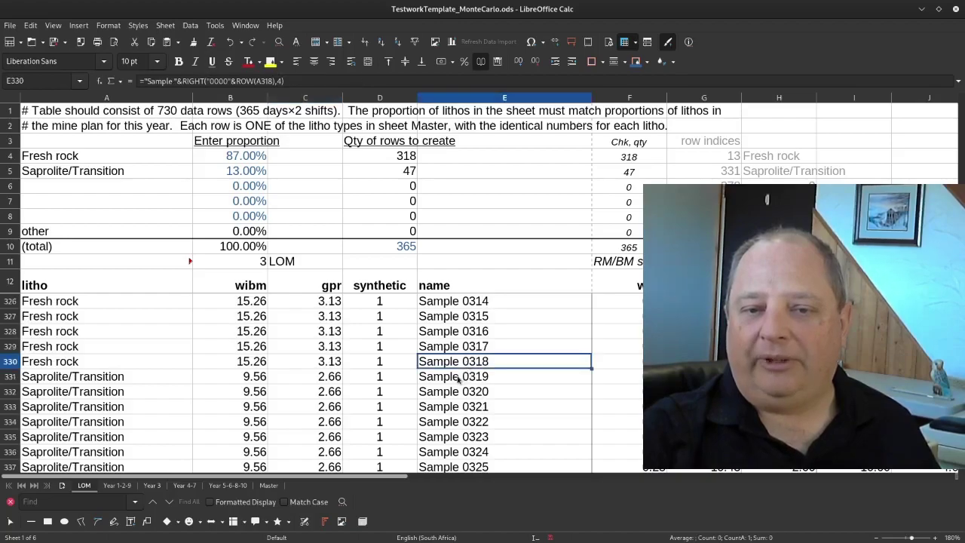
pyautogui.click(148, 364)
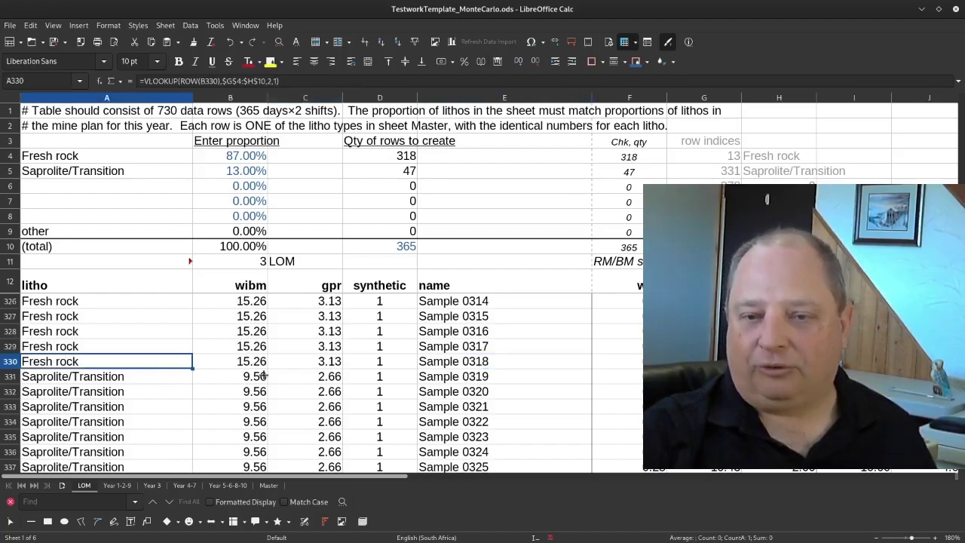
pyautogui.click(121, 381)
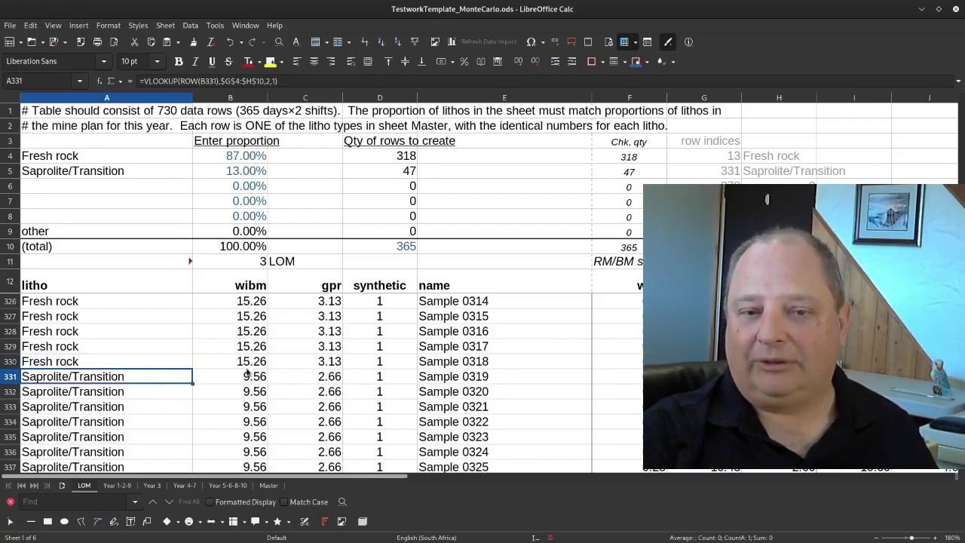
# Compare the wibm and gpr values of the first Saprolite/Transition row with the Fresh rock rows above it.
pyautogui.moveTo(243, 379); pyautogui.dragTo(275, 377)
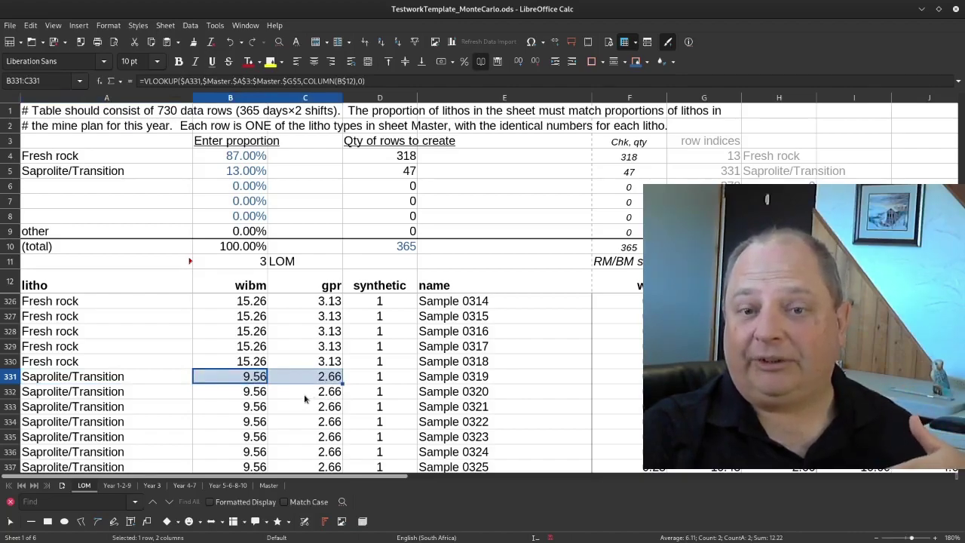
pyautogui.click(105, 331)
pyautogui.press('Down')
pyautogui.press('Down')
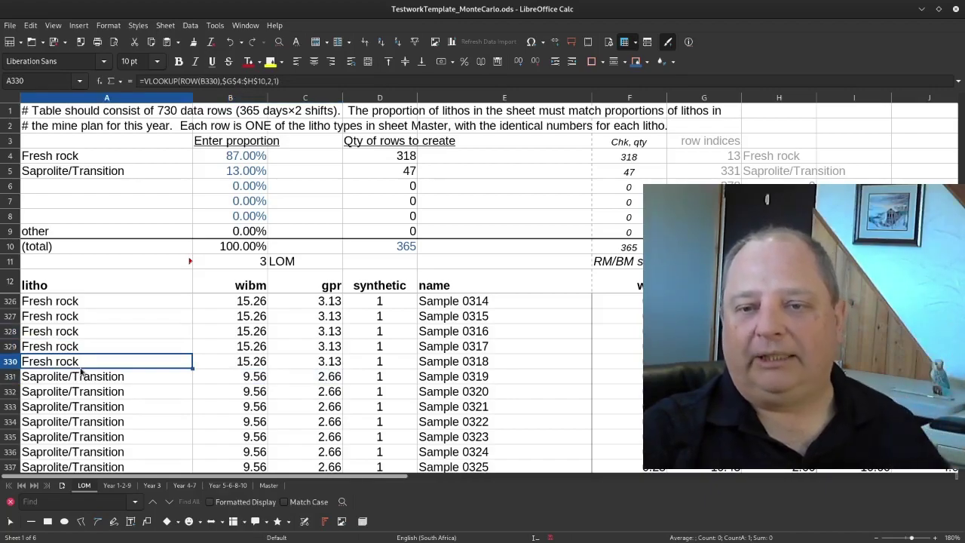
# Switch to SAGMILLING.COM, add a testwork program named LOM to the Boto MONTE CARLO project, and open its form for adding samples.
pyautogui.hotkey('alt', 'Tab')
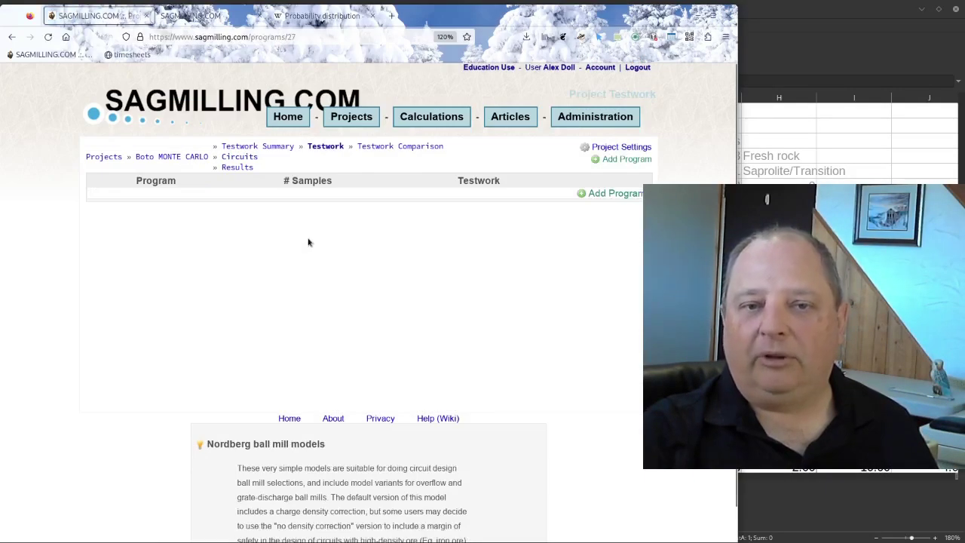
pyautogui.click(611, 194)
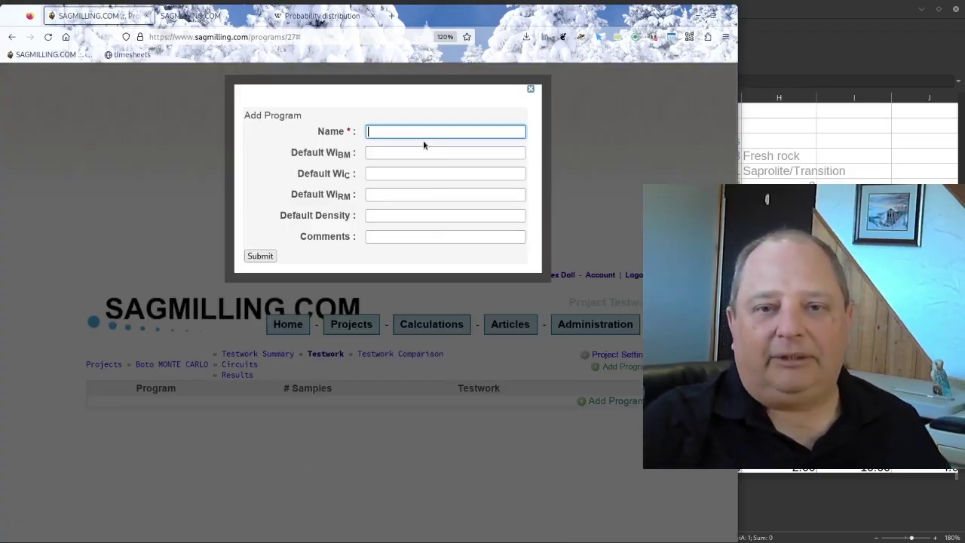
pyautogui.write('LOM')
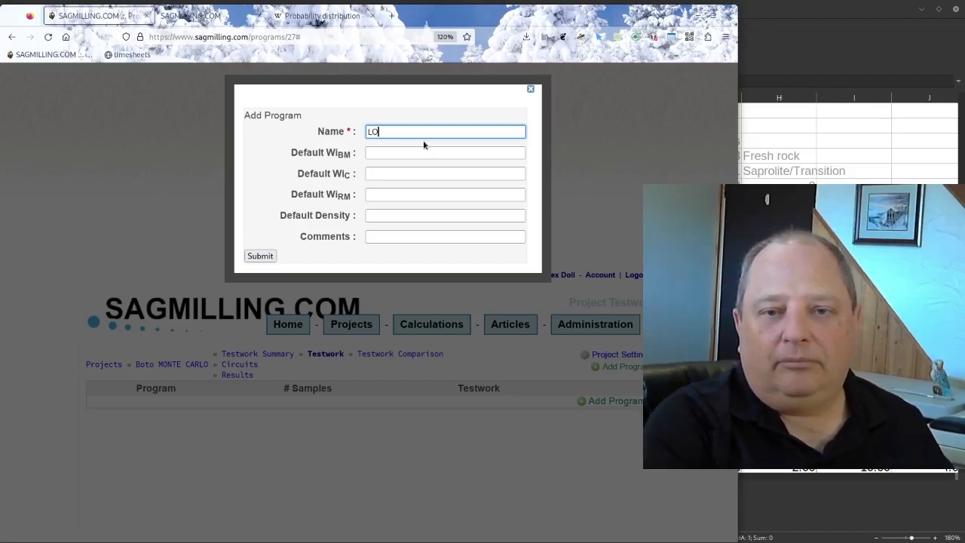
pyautogui.click(263, 256)
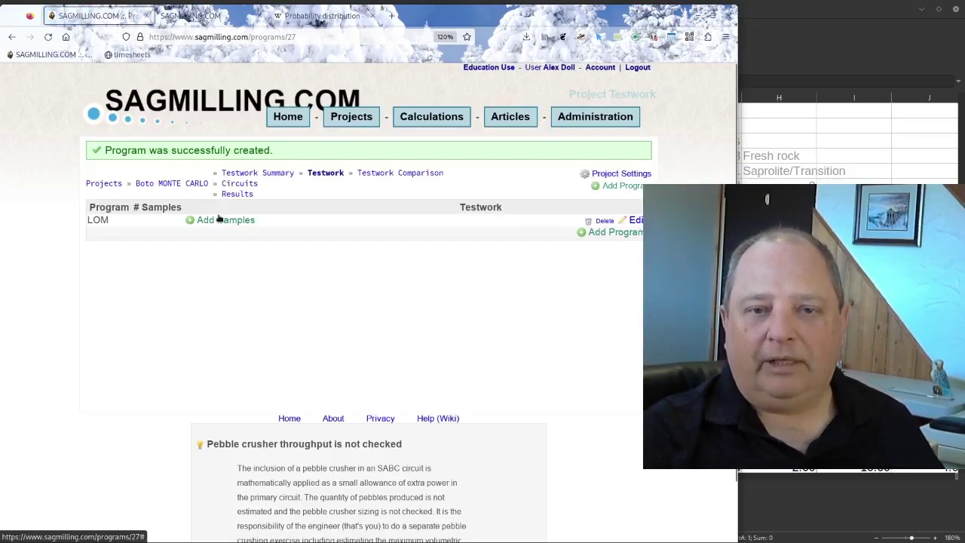
pyautogui.click(211, 220)
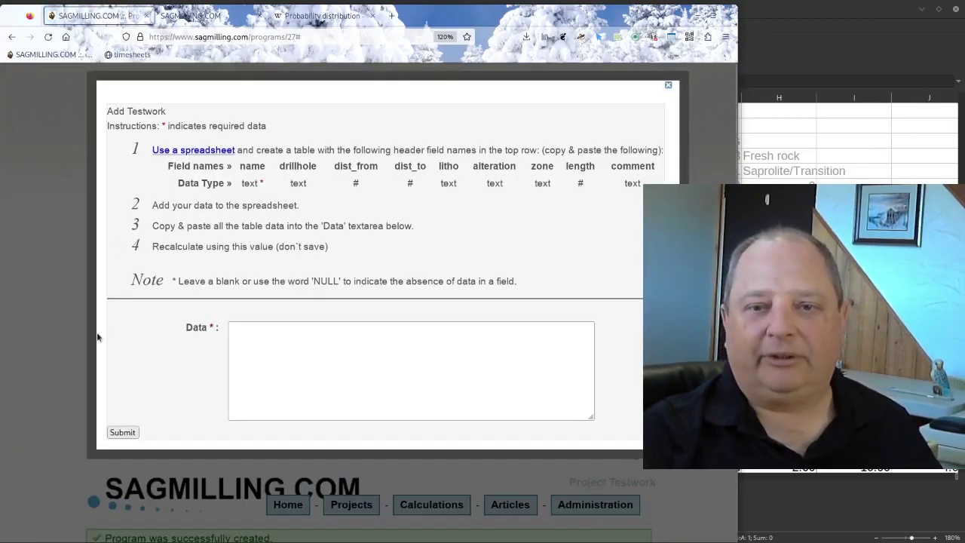
# Switch to the Monte Carlo workbook and copy the LOM sample table from litho through name, range A12:E377.
pyautogui.hotkey('alt', 'Tab')
pyautogui.click(443, 285)
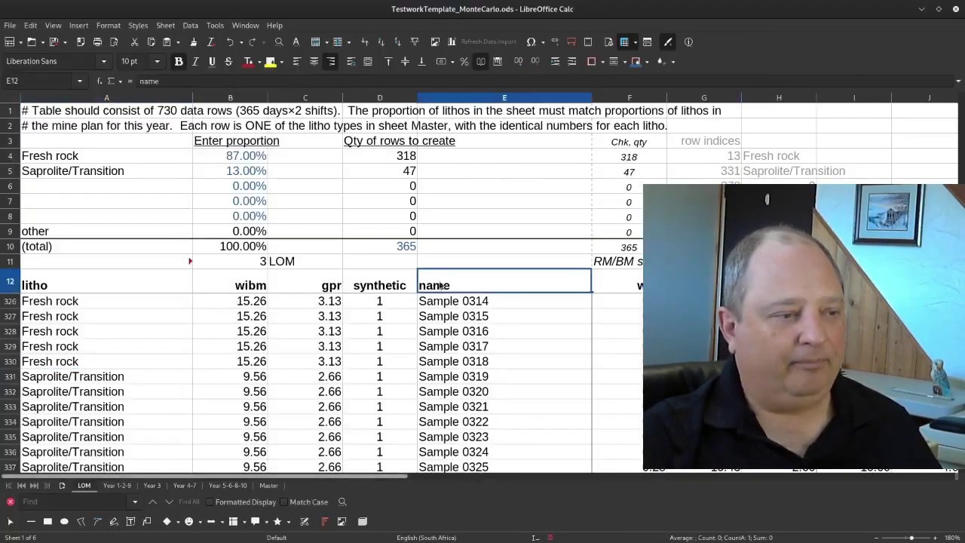
pyautogui.hotkey('ctrl', 'shift', 'Down')
pyautogui.hotkey('shift', 'Left')
pyautogui.hotkey('shift', 'Left')
pyautogui.hotkey('shift', 'Left')
pyautogui.hotkey('shift', 'Left')
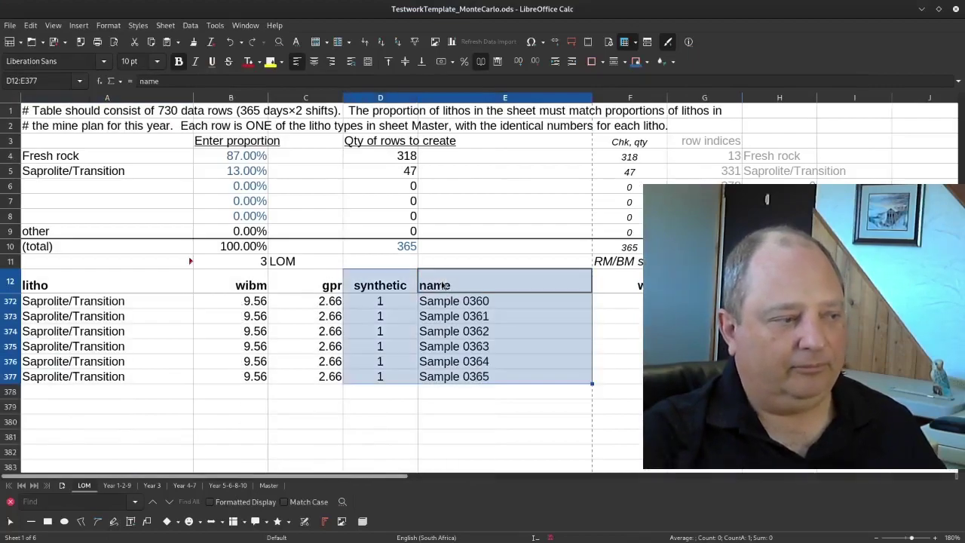
pyautogui.hotkey('ctrl', 'c')
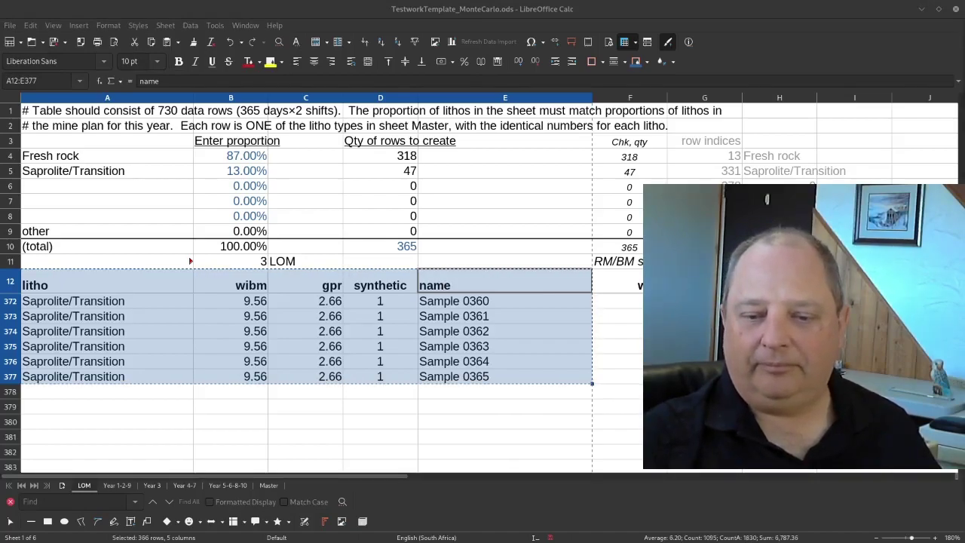
# Return to SAGMILLING.COM, paste the copied table into the Add Samples form, and import the rows into the LOM program.
pyautogui.hotkey('alt', 'Tab')
pyautogui.click(372, 371)
pyautogui.rightClick(372, 370)
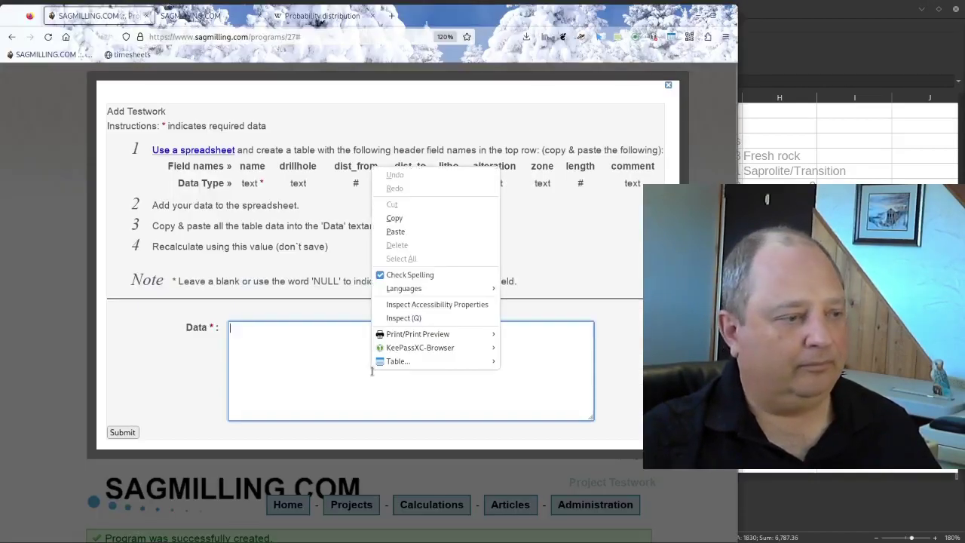
pyautogui.click(400, 231)
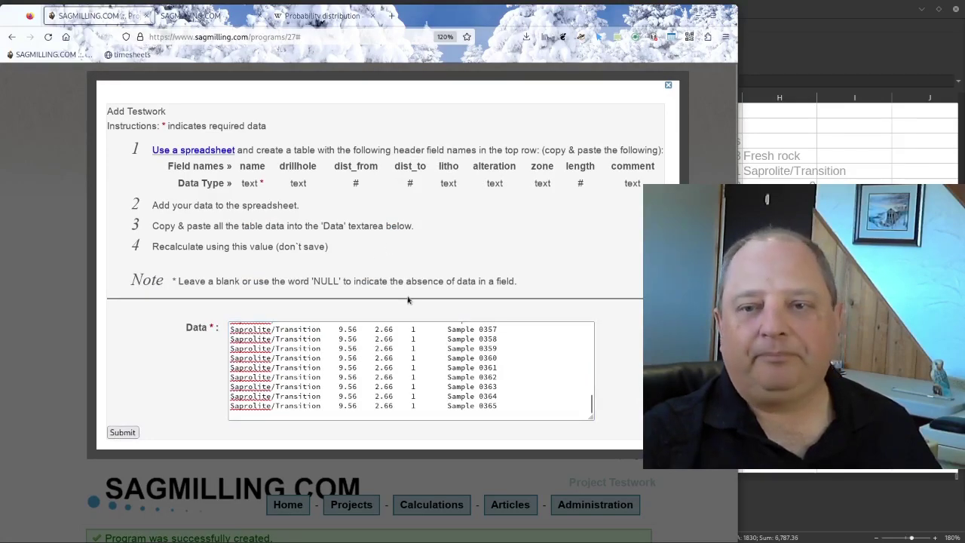
pyautogui.press('Tab')
pyautogui.press('Return')
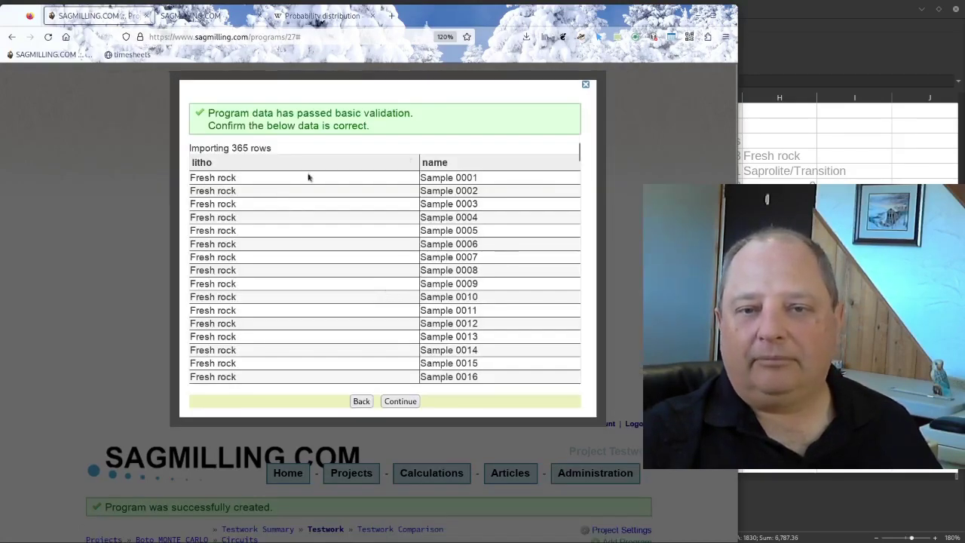
pyautogui.click(387, 400)
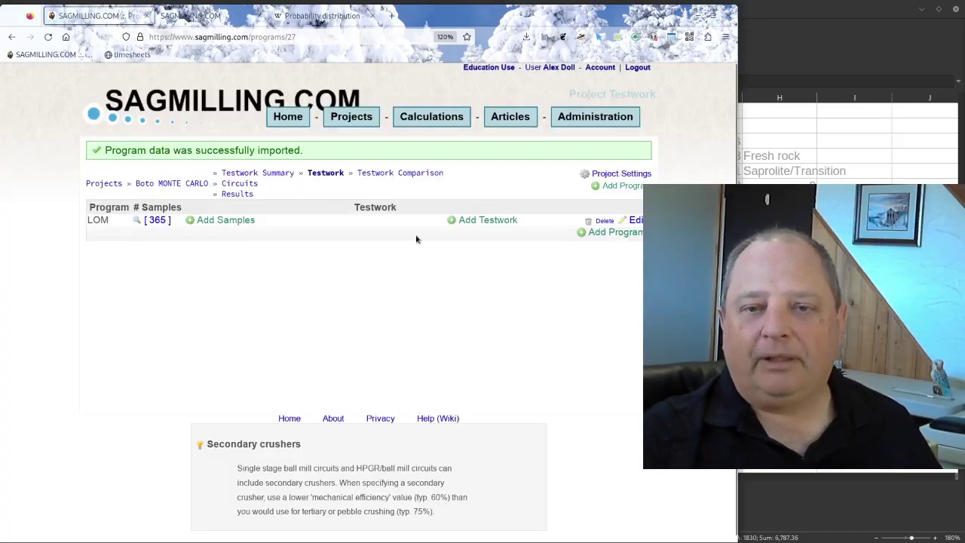
# Add wibm testwork to the LOM program and submit the same copied table as its data.
pyautogui.click(482, 218)
pyautogui.click(378, 130)
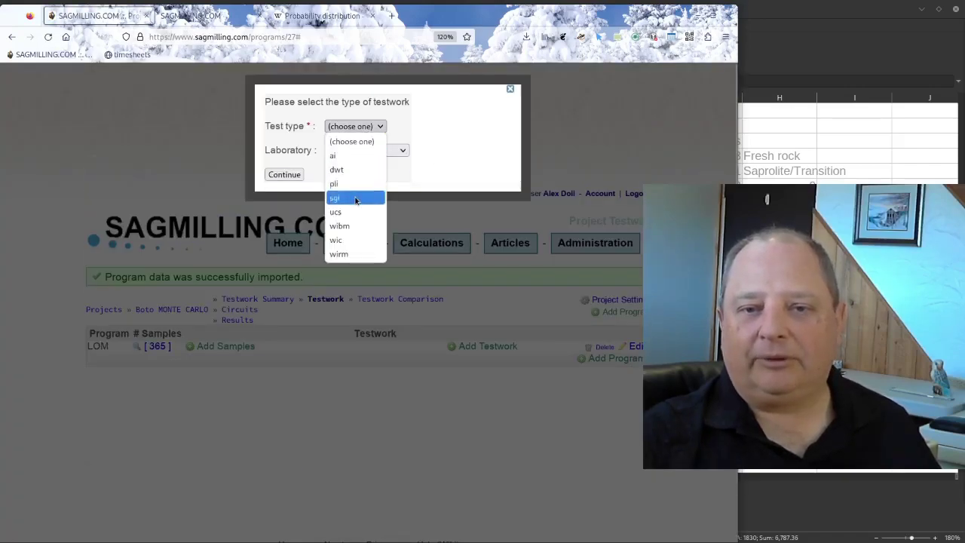
pyautogui.click(340, 225)
pyautogui.click(285, 175)
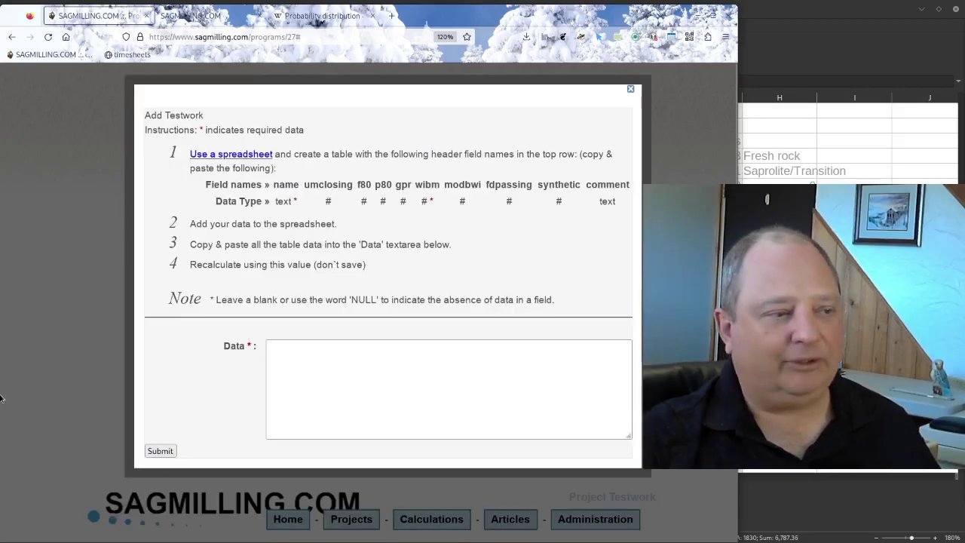
pyautogui.rightClick(326, 373)
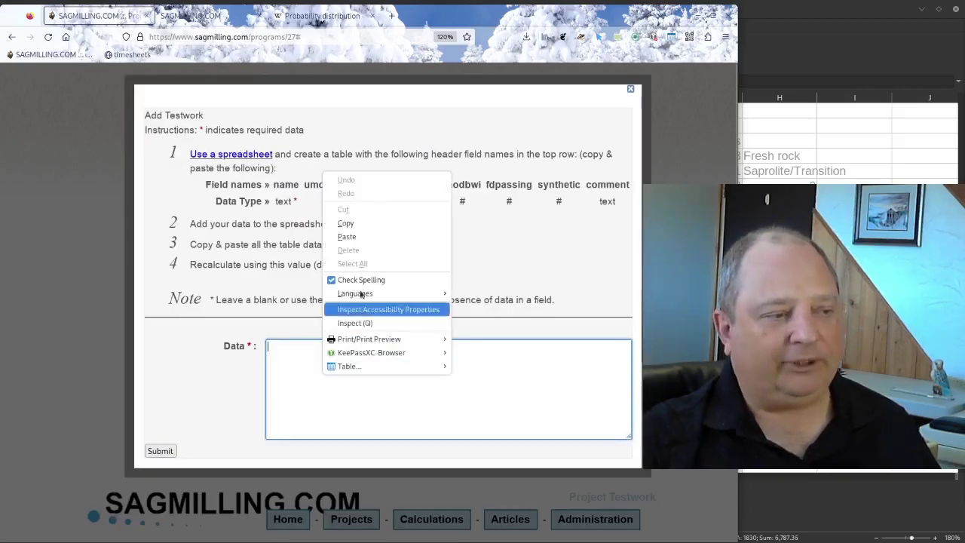
pyautogui.click(367, 236)
pyautogui.click(158, 450)
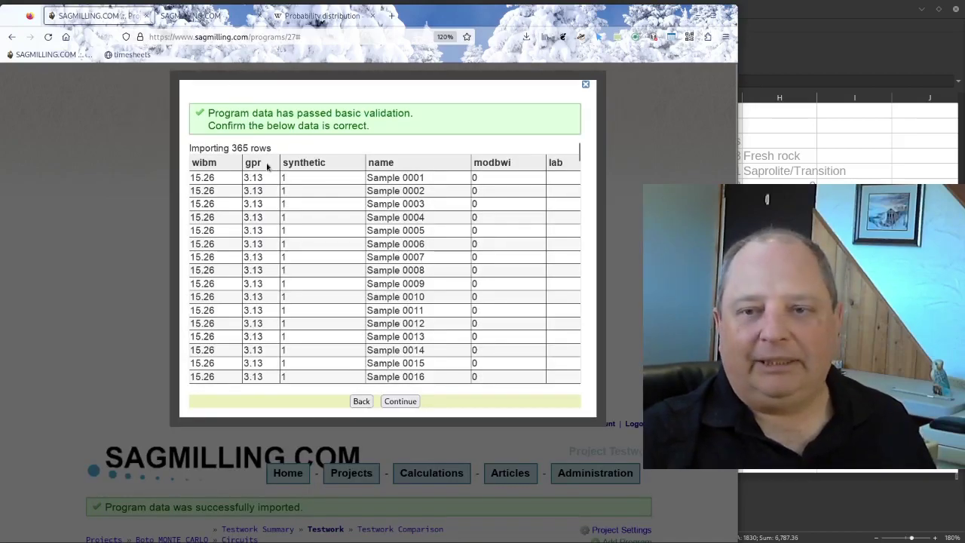
# Check the wibm, gpr and synthetic columns in the import preview and confirm the wibm import.
pyautogui.moveTo(199, 163); pyautogui.dragTo(220, 176)
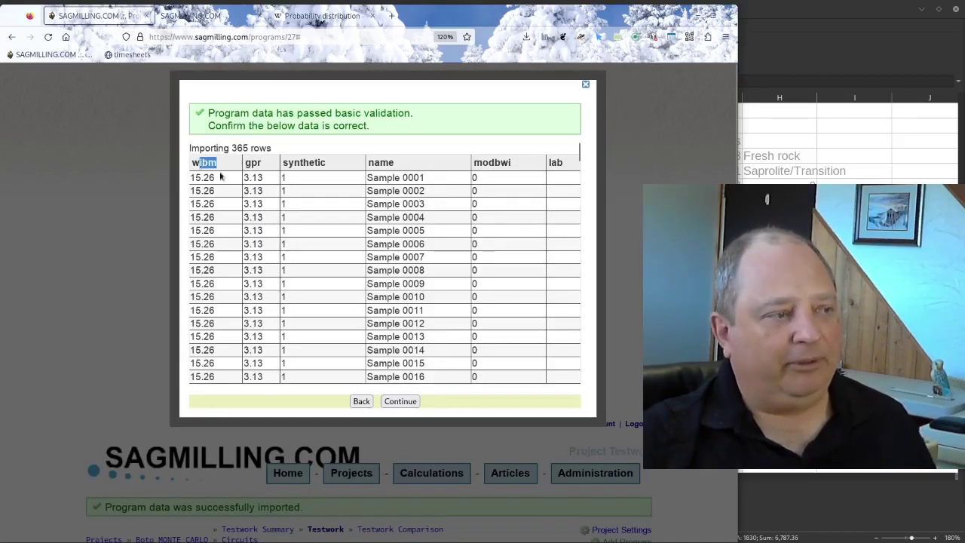
pyautogui.click(195, 189)
pyautogui.moveTo(200, 190); pyautogui.dragTo(283, 192)
pyautogui.doubleClick(285, 190)
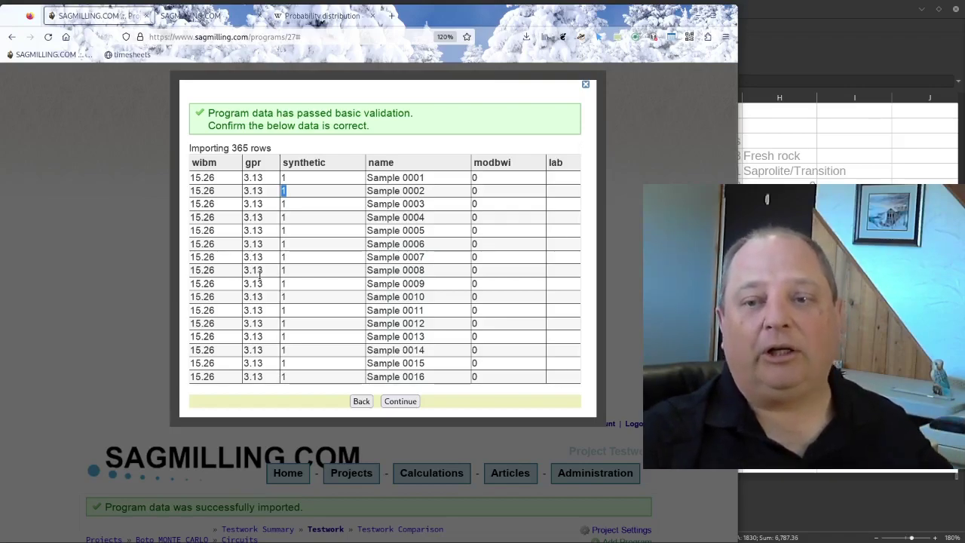
pyautogui.doubleClick(283, 203)
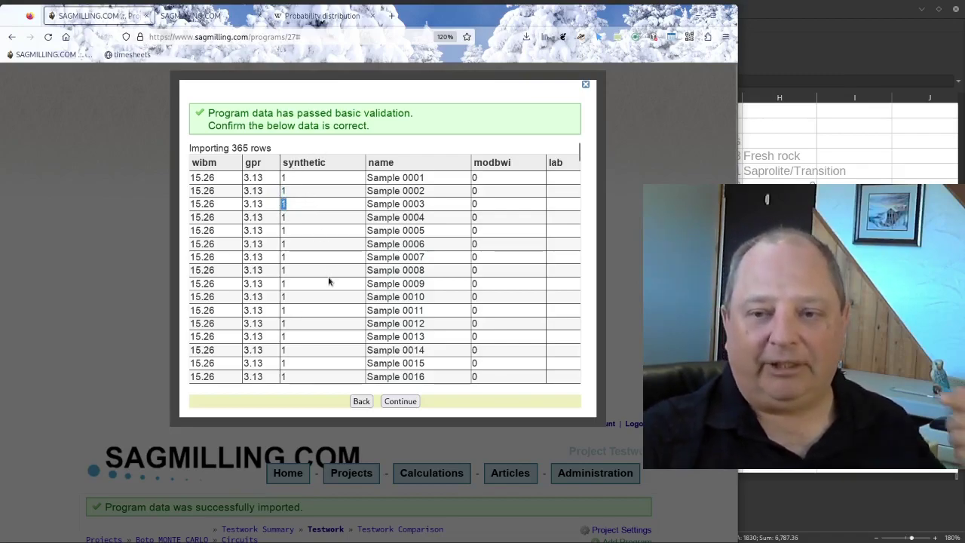
pyautogui.click(400, 401)
# Open the data entry form for adding wic testwork to the LOM program.
pyautogui.click(383, 126)
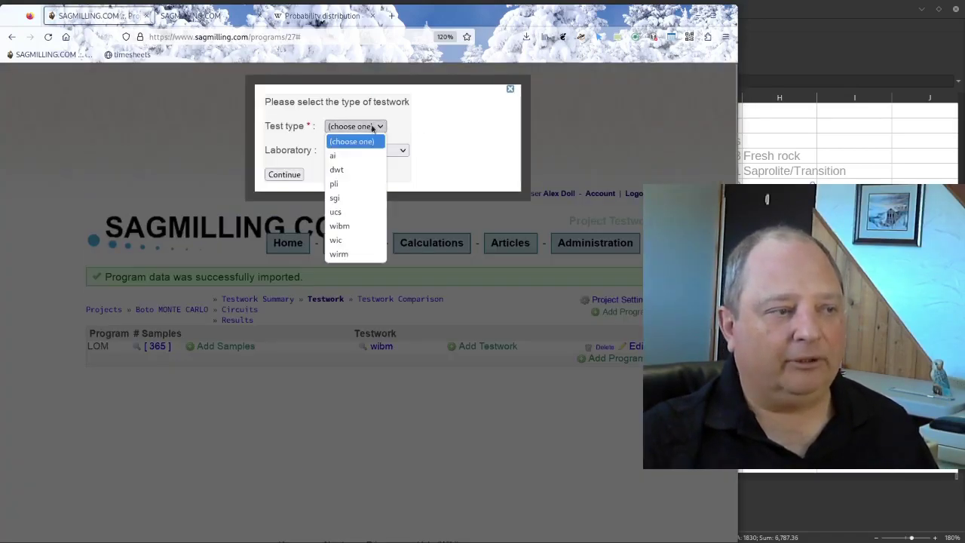
pyautogui.click(343, 240)
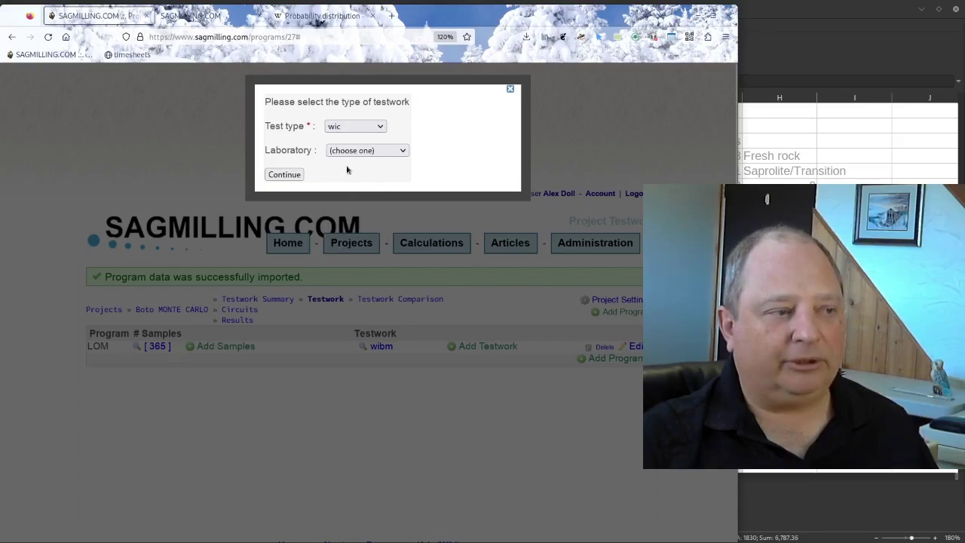
pyautogui.click(284, 174)
# Switch to the workbook and copy the LOM table from the synthetic column through the density SD (Min) column, range D12:L377.
pyautogui.hotkey('alt', 'Tab')
pyautogui.hscroll(4, 573, 334)
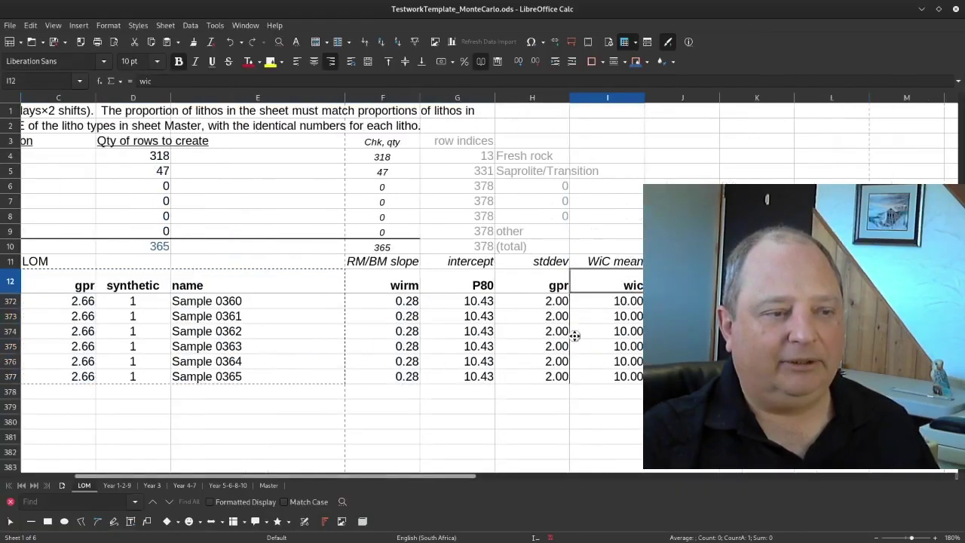
pyautogui.click(683, 281)
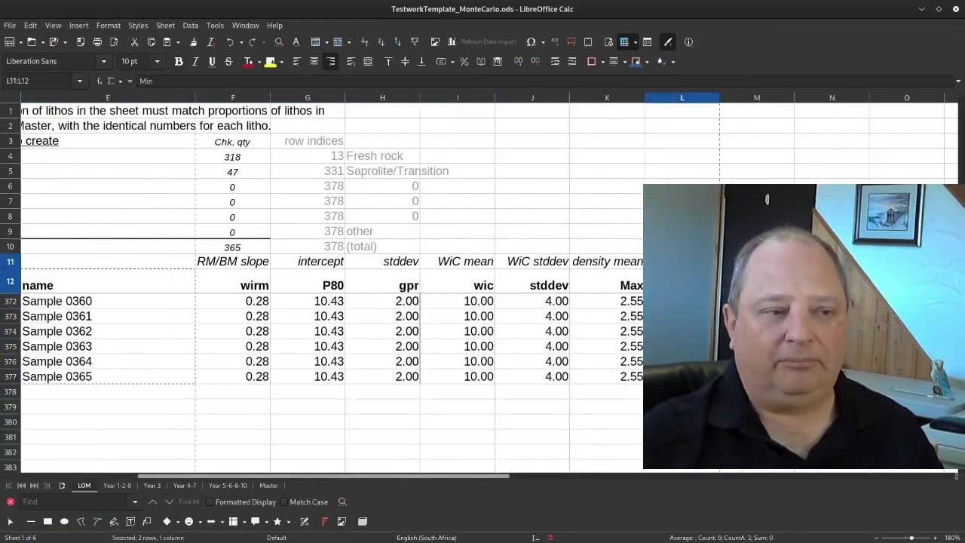
pyautogui.click(832, 280)
pyautogui.press('Right')
pyautogui.press('Right')
pyautogui.press('Left')
pyautogui.press('Left')
pyautogui.press('Left')
pyautogui.press('Left')
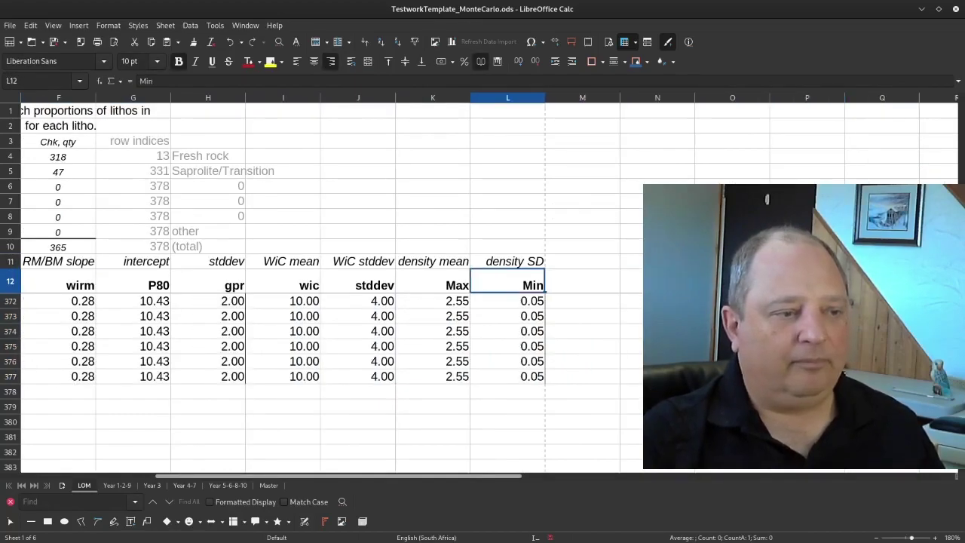
pyautogui.press('Down')
pyautogui.click(507, 290)
pyautogui.hotkey('shift', 'Down')
pyautogui.hotkey('shift', 'Down')
pyautogui.hotkey('shift', 'Down')
pyautogui.hotkey('shift', 'Down')
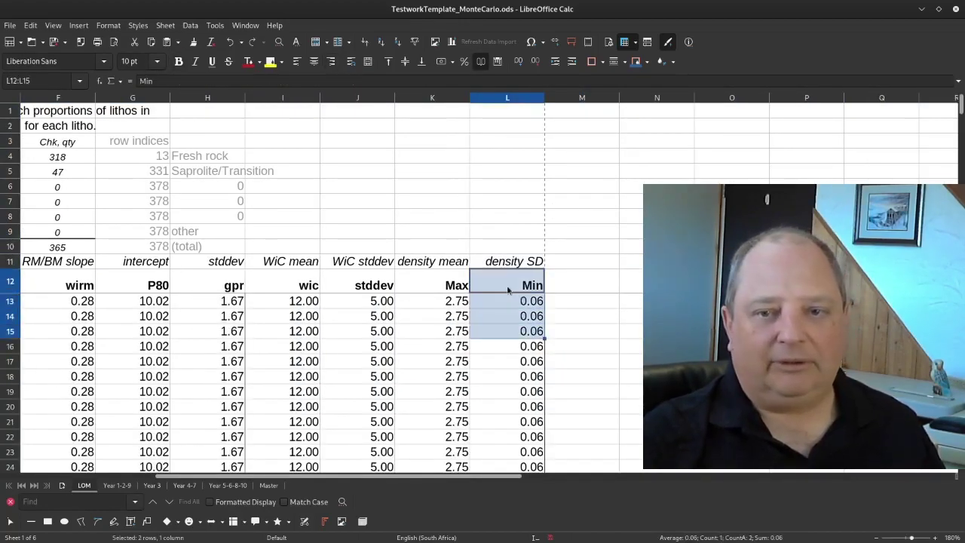
pyautogui.hotkey('ctrl', 'shift', 'Down')
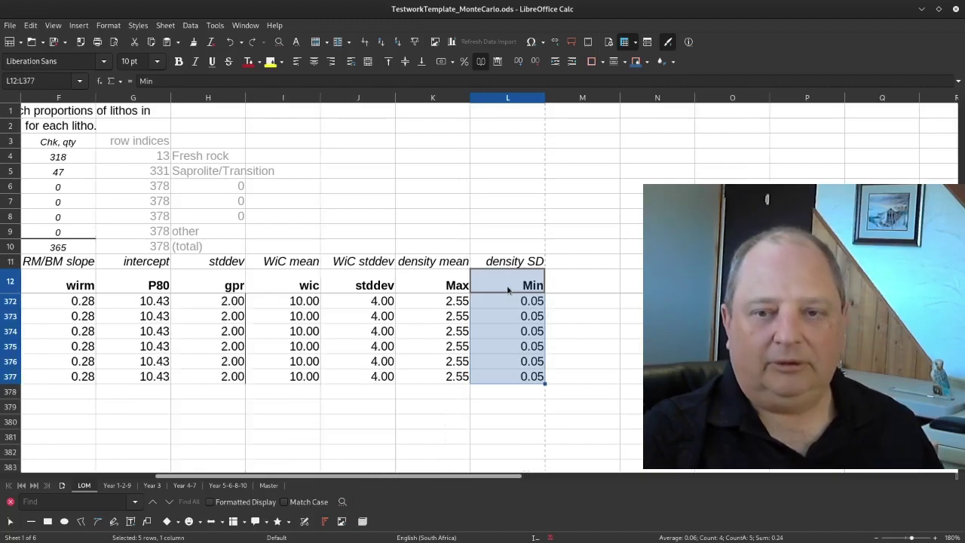
pyautogui.hotkey('shift', 'Right')
pyautogui.hotkey('shift', 'Right')
pyautogui.hotkey('shift', 'Right')
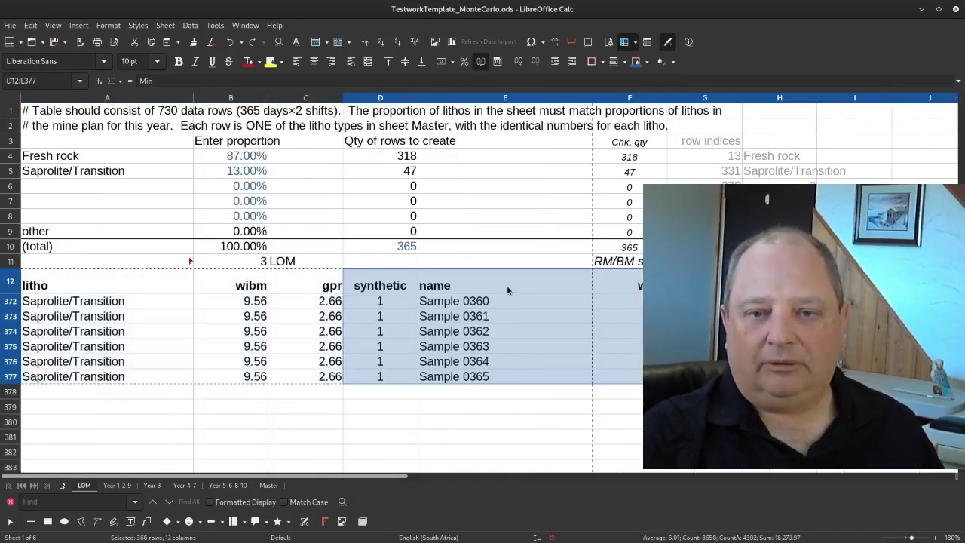
pyautogui.rightClick(507, 286)
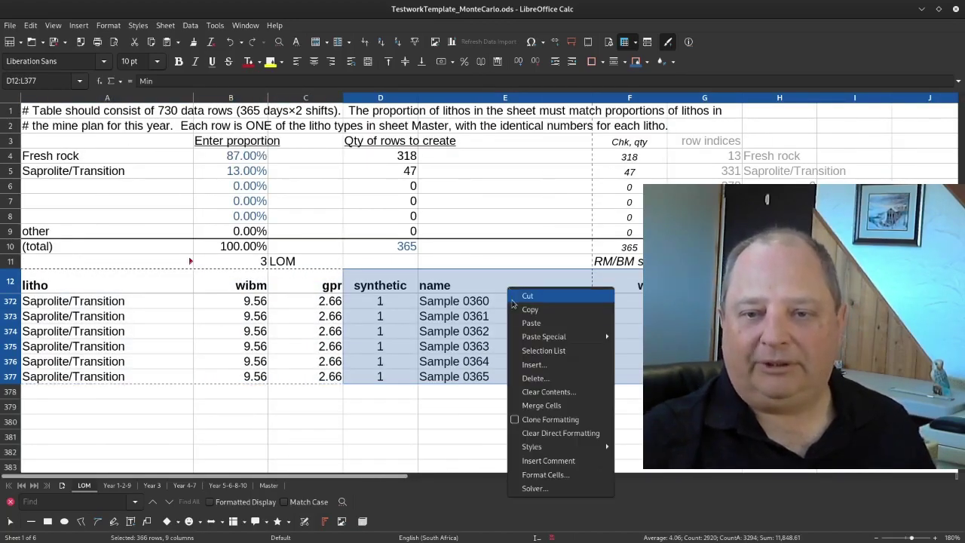
pyautogui.click(529, 309)
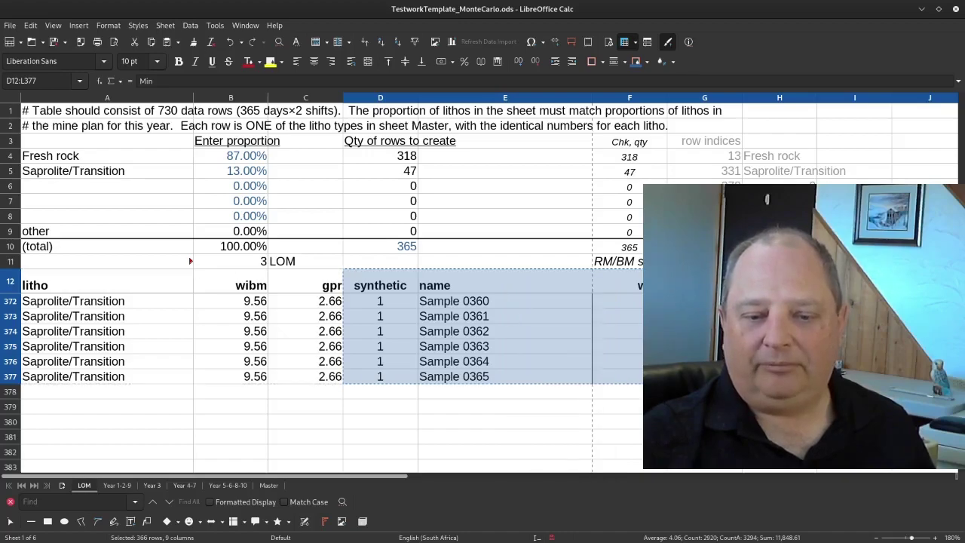
# Return to SAGMILLING.COM, paste the copied columns as wic data, check the max and min density columns, and import them.
pyautogui.hotkey('alt', 'Tab')
pyautogui.rightClick(345, 362)
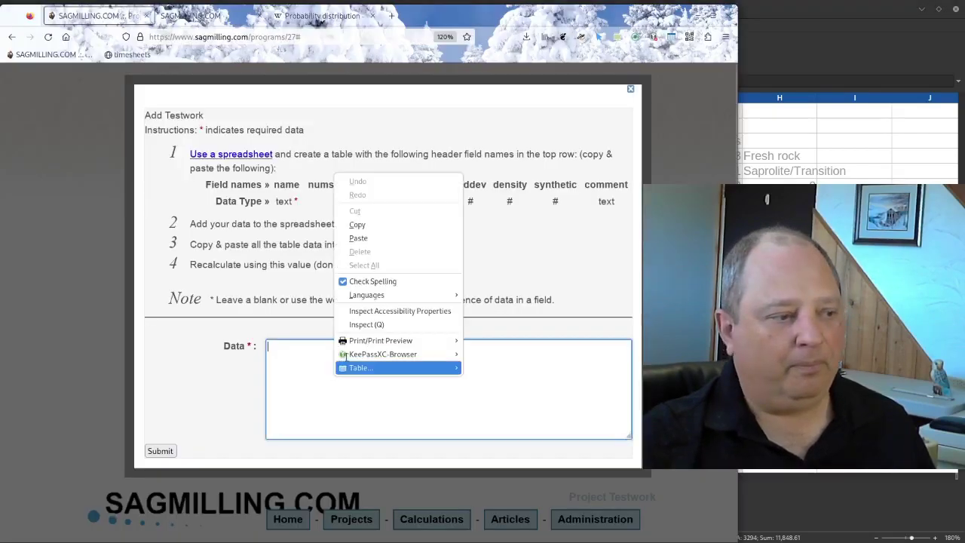
pyautogui.click(380, 239)
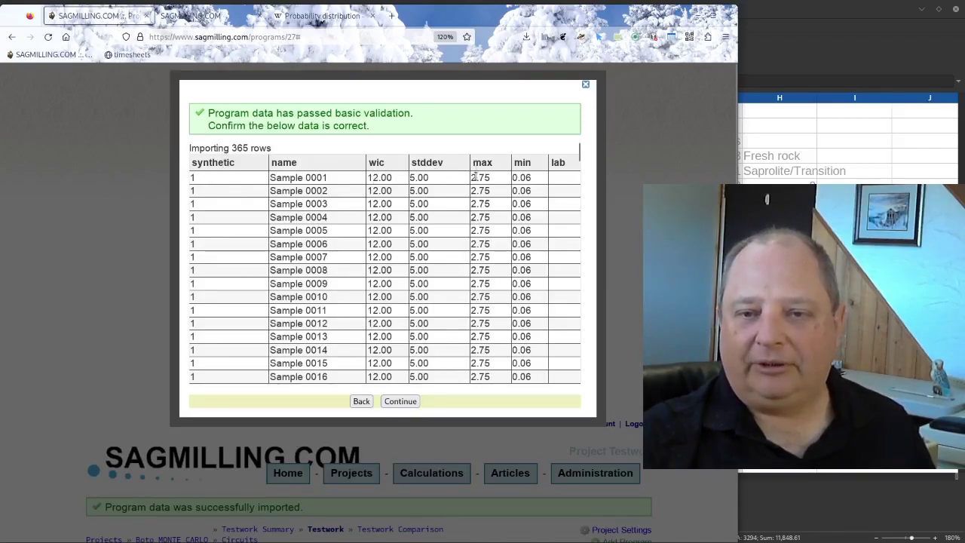
pyautogui.moveTo(518, 178); pyautogui.dragTo(531, 179)
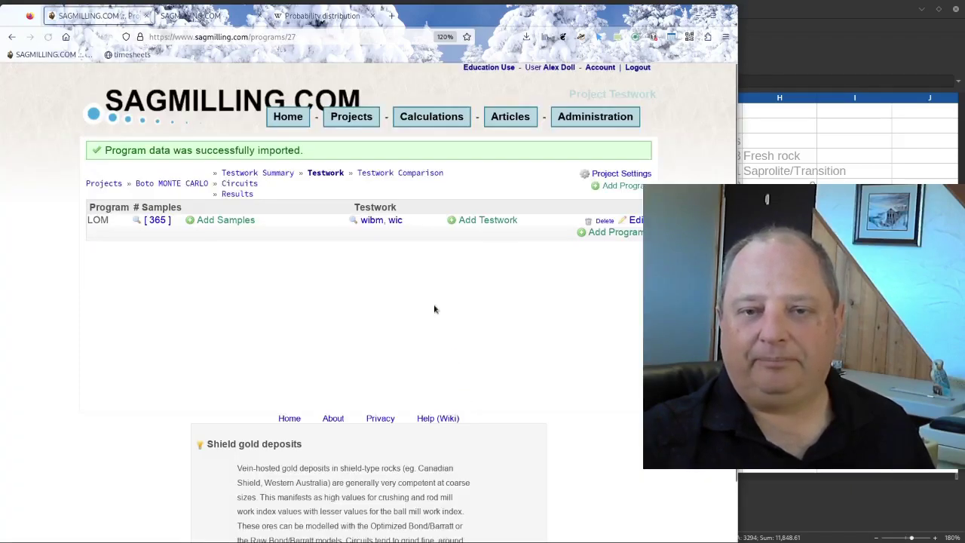
# Add wirm testwork to the LOM program using the same copied columns and confirm its import.
pyautogui.click(479, 220)
pyautogui.click(356, 126)
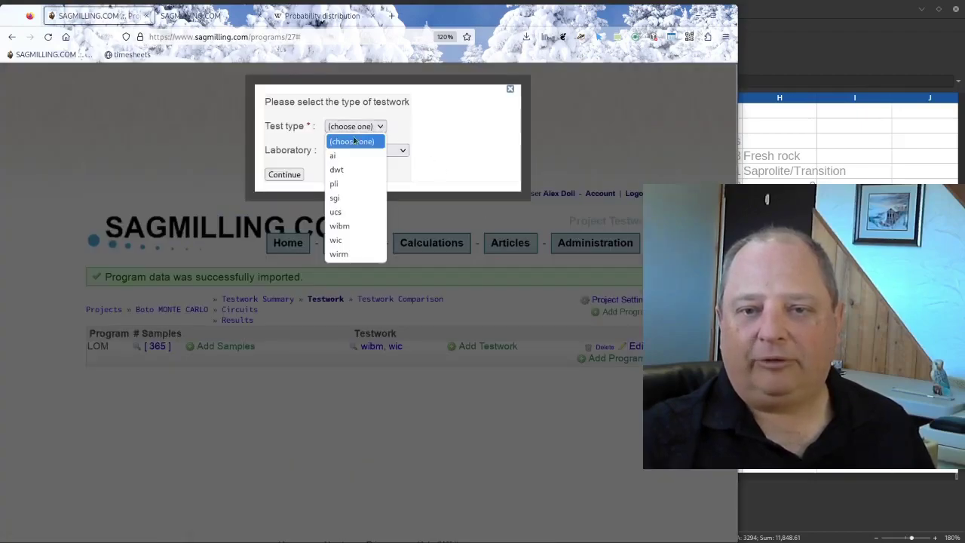
pyautogui.click(339, 254)
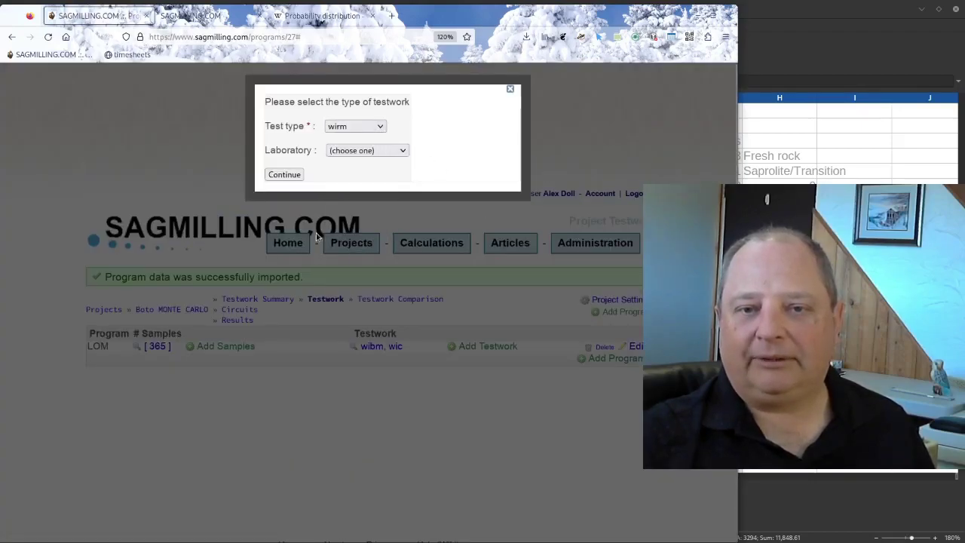
pyautogui.click(284, 174)
pyautogui.click(313, 366)
pyautogui.rightClick(312, 369)
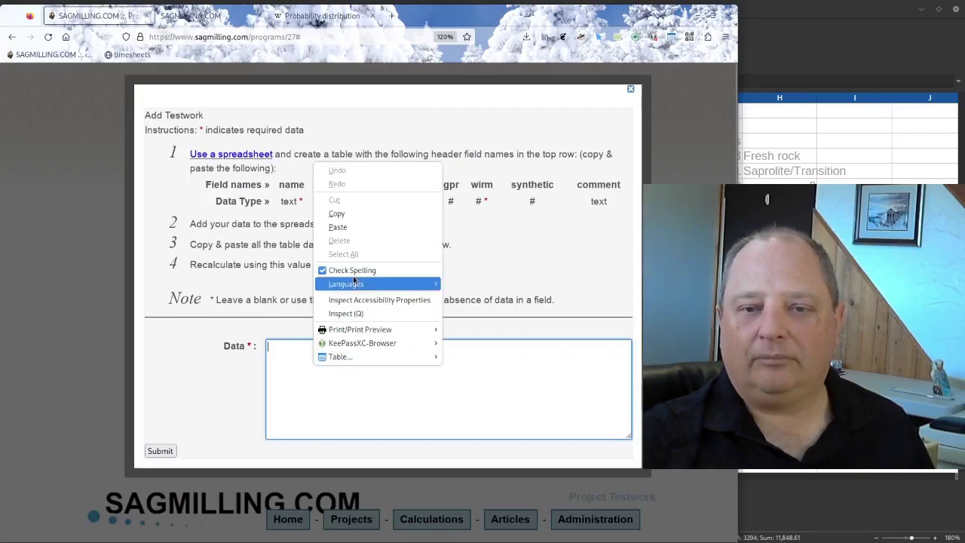
pyautogui.click(321, 228)
pyautogui.click(159, 451)
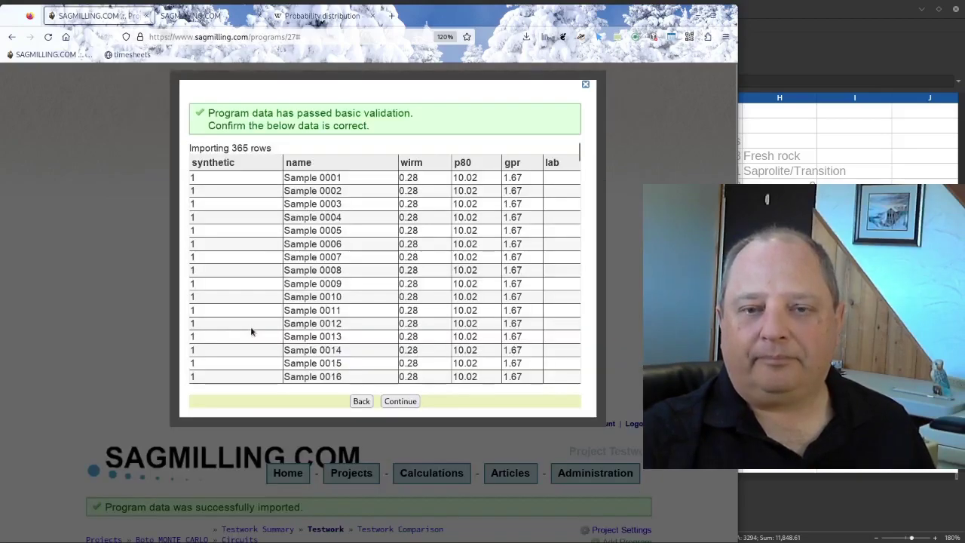
pyautogui.click(400, 402)
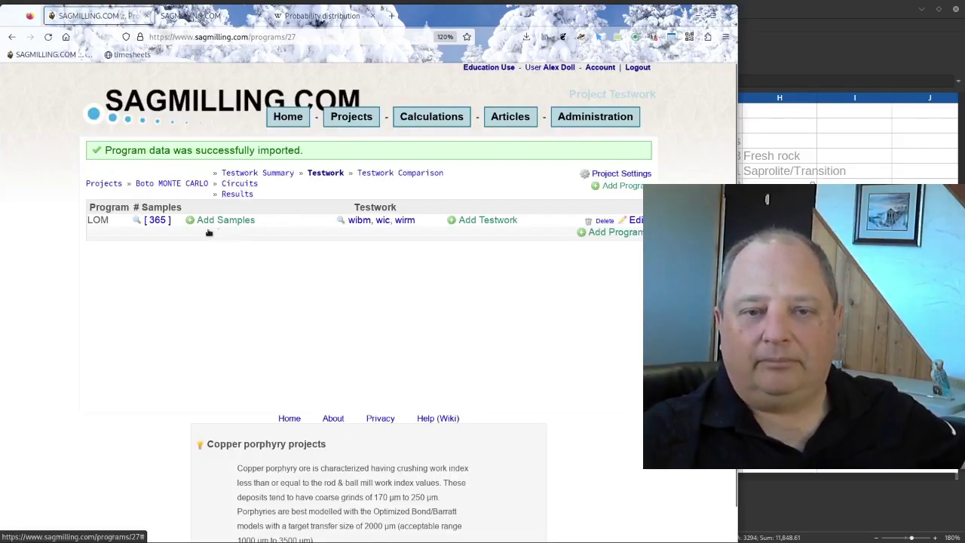
# Open the project's 43-101 design SS-SAG circuit and examine its flowsheet, primary mill, work index and specific energy values.
pyautogui.click(237, 193)
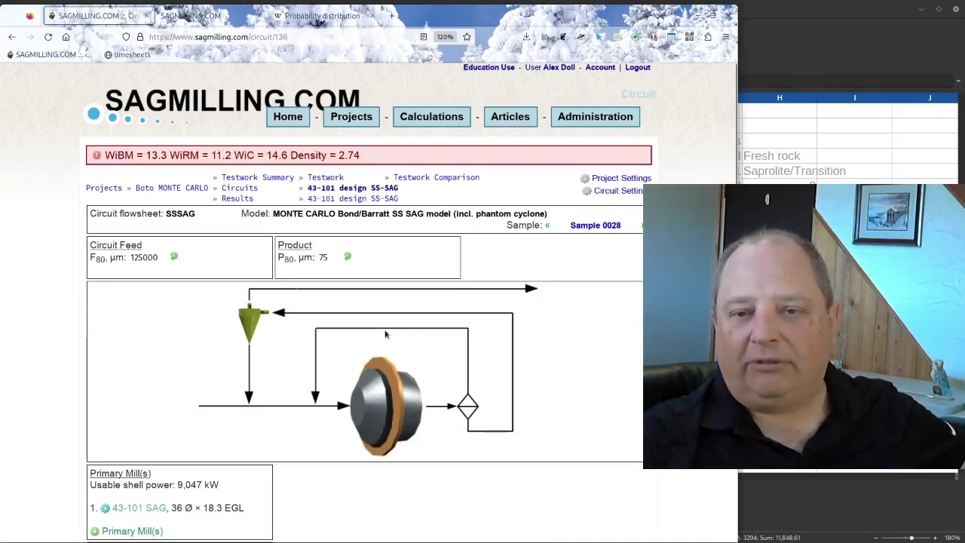
pyautogui.scroll(-3, 386, 334)
pyautogui.scroll(2, 387, 334)
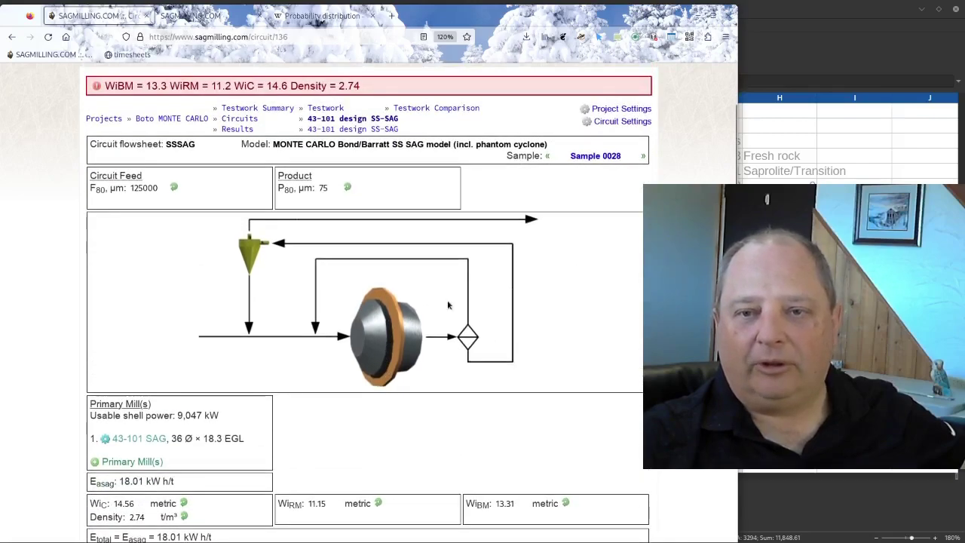
pyautogui.scroll(-1, 472, 261)
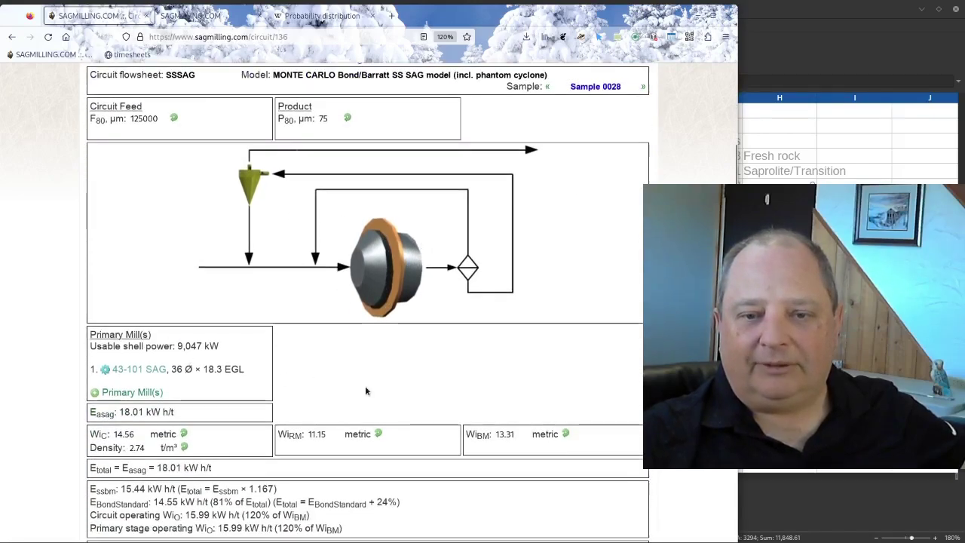
# Check the circuit's WiC, WiRM and WiBM inputs and the sampled values reported for the model.
pyautogui.click(128, 440)
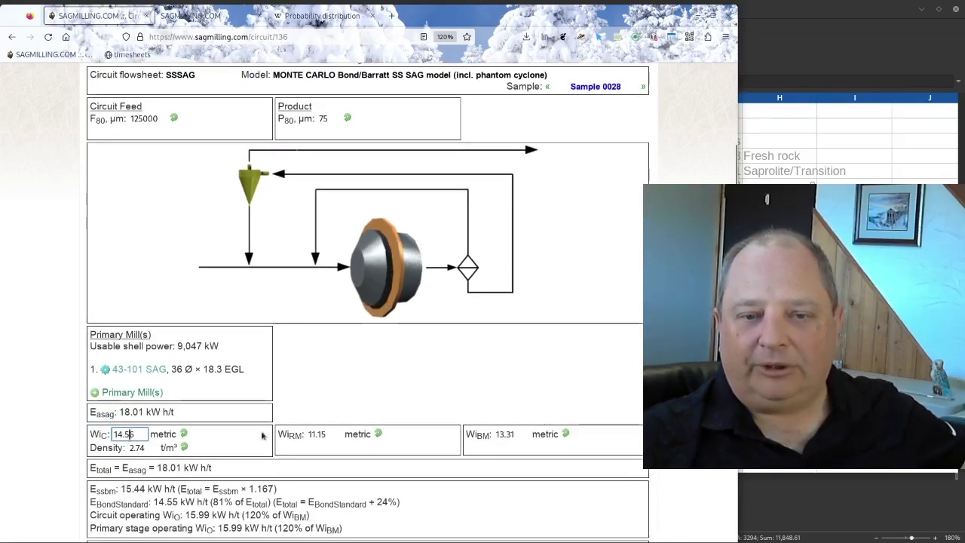
pyautogui.click(314, 434)
pyautogui.click(514, 432)
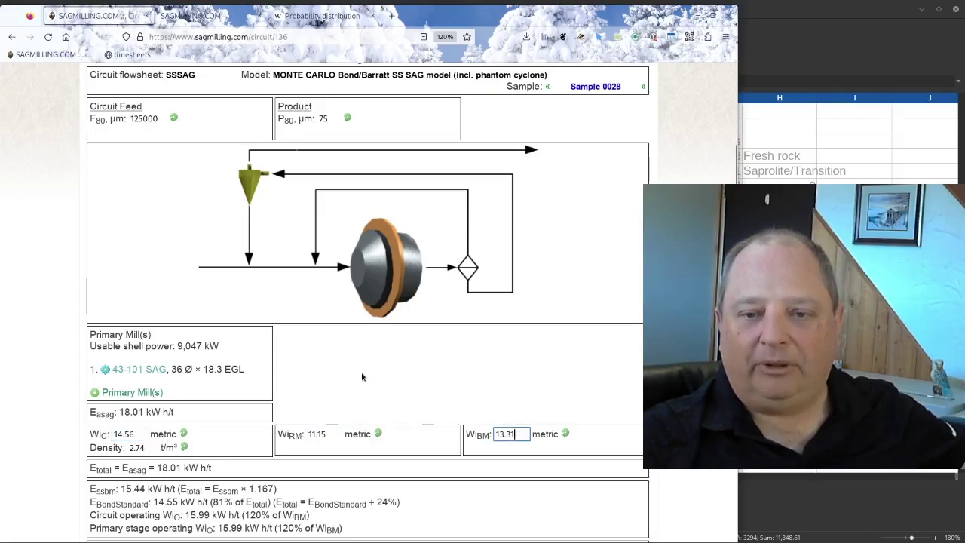
pyautogui.press('Return')
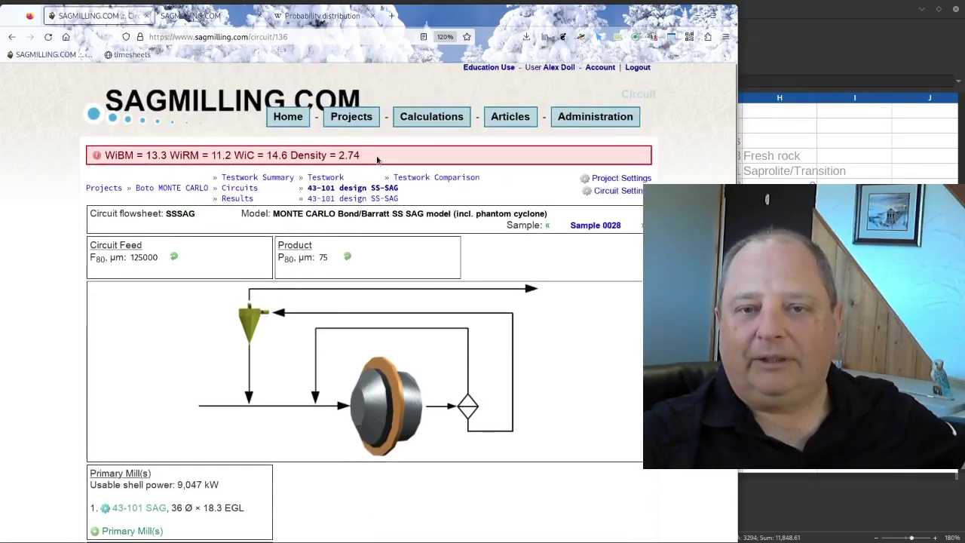
# Reload the 43-101 design SS-SAG circuit several times and compare the randomly drawn WiBM values between reloads.
pyautogui.click(150, 306)
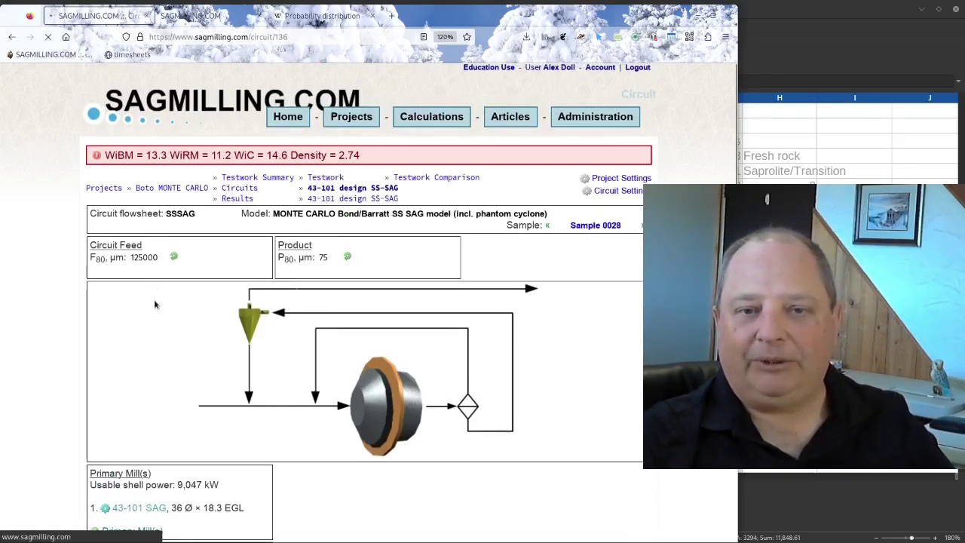
pyautogui.doubleClick(151, 156)
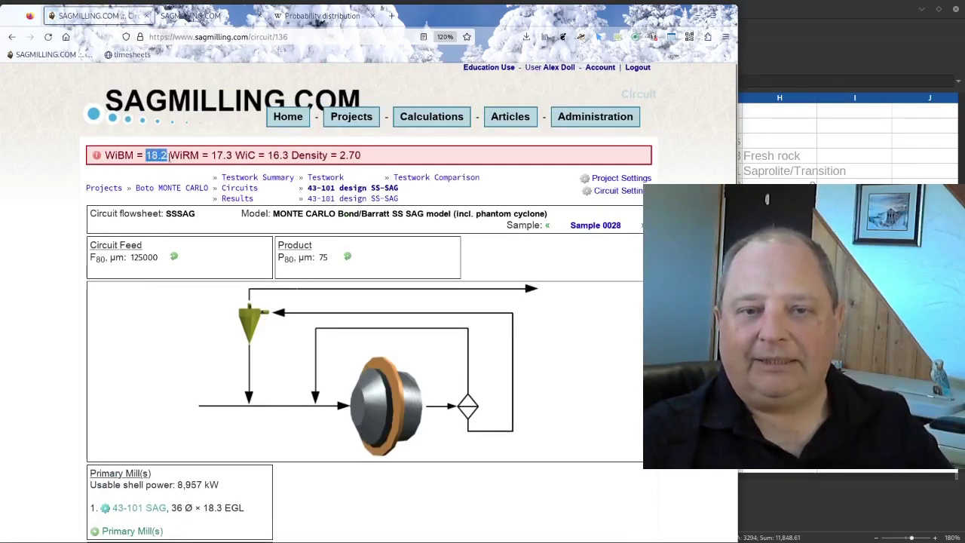
pyautogui.press('F5')
pyautogui.doubleClick(157, 156)
pyautogui.press('F5')
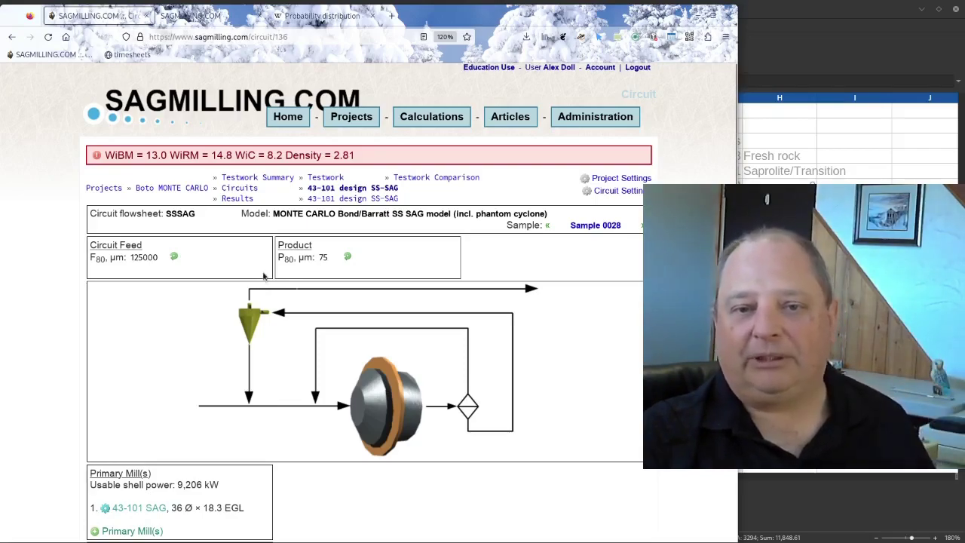
# Open the 43-101 design SS-SAG results and look through the calculated samples table.
pyautogui.click(324, 199)
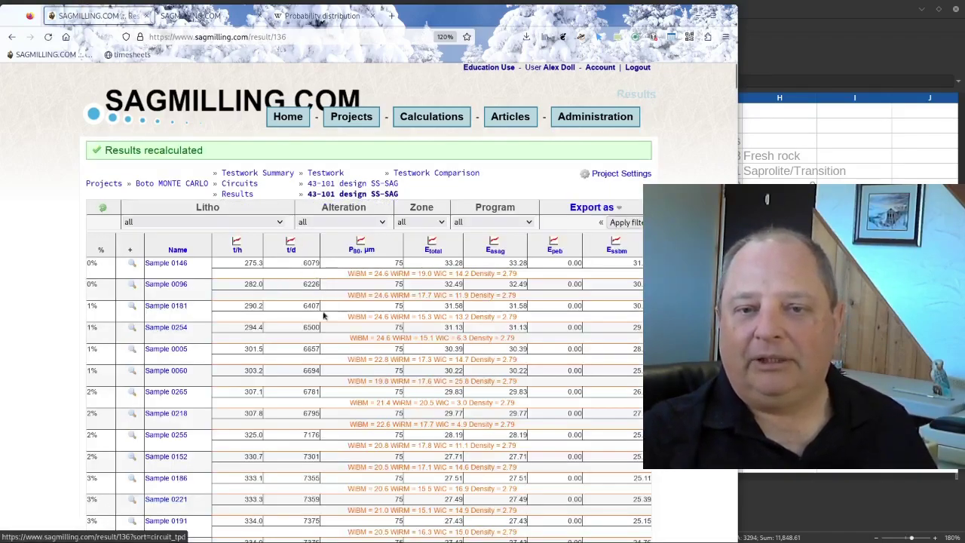
pyautogui.scroll(-10, 309, 279)
pyautogui.scroll(5, 325, 315)
pyautogui.scroll(5, 324, 315)
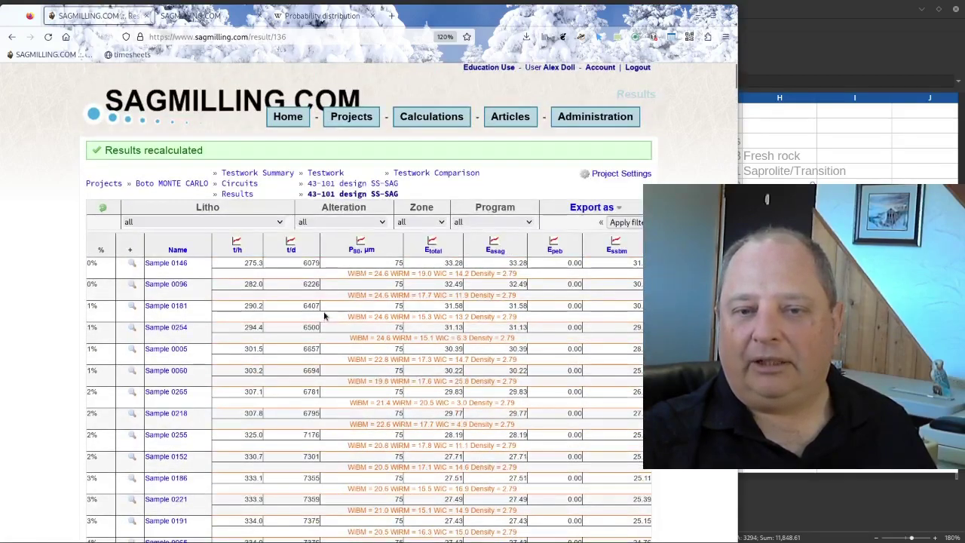
# Display the t/h prediction graph for the data set, examine the whole curve, and close it.
pyautogui.click(238, 244)
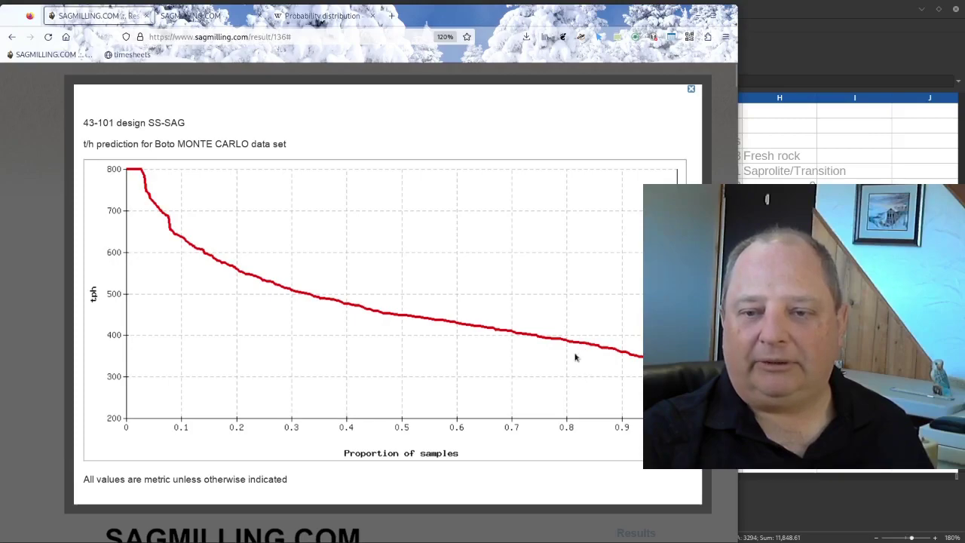
pyautogui.scroll(-3, 575, 358)
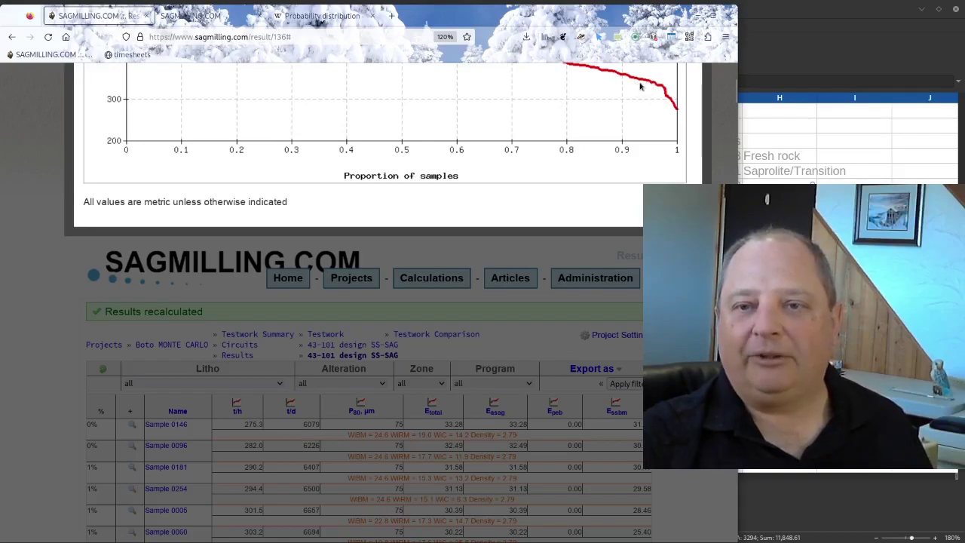
pyautogui.scroll(3, 525, 234)
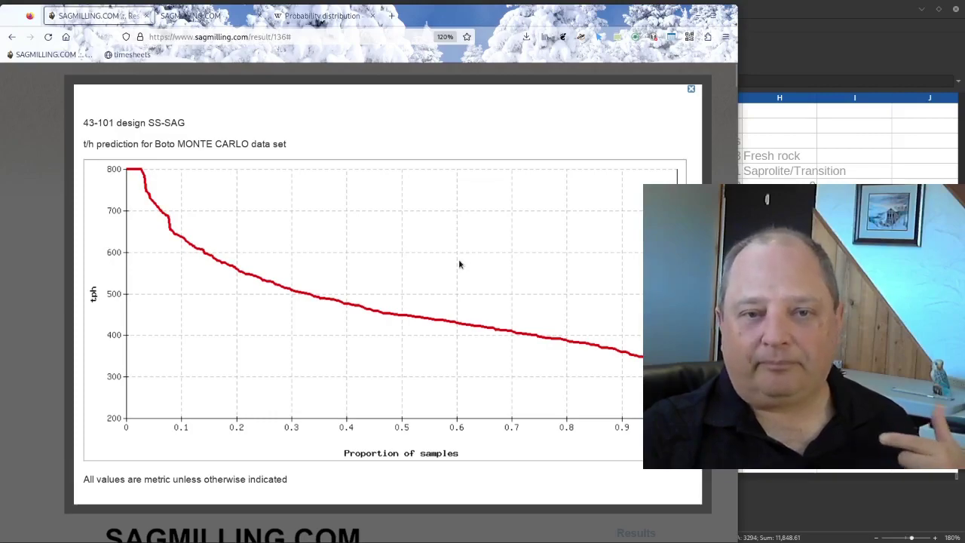
pyautogui.click(692, 90)
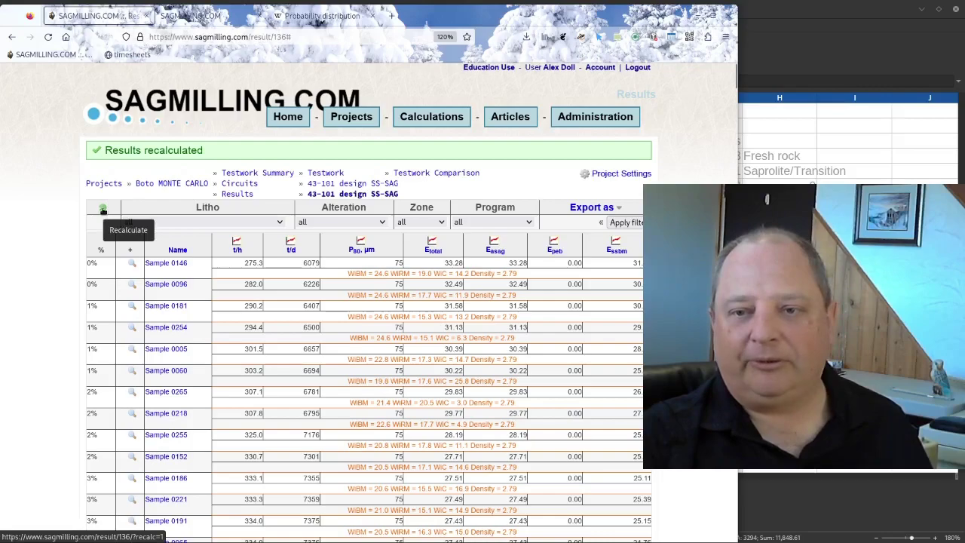
# Recalculate the 43-101 design SS-SAG results several times, comparing the throughput of the hardest samples between runs.
pyautogui.click(103, 208)
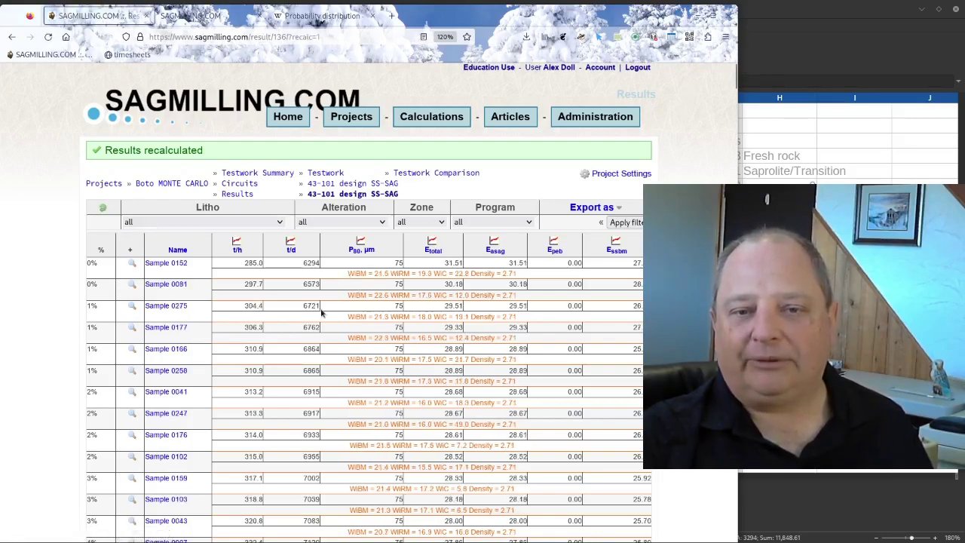
pyautogui.doubleClick(247, 283)
pyautogui.click(181, 232)
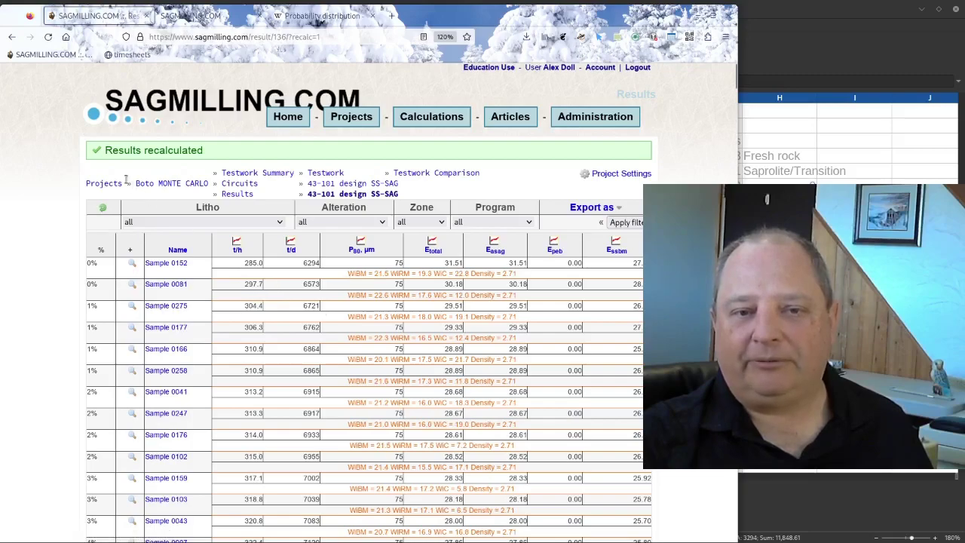
pyautogui.click(101, 210)
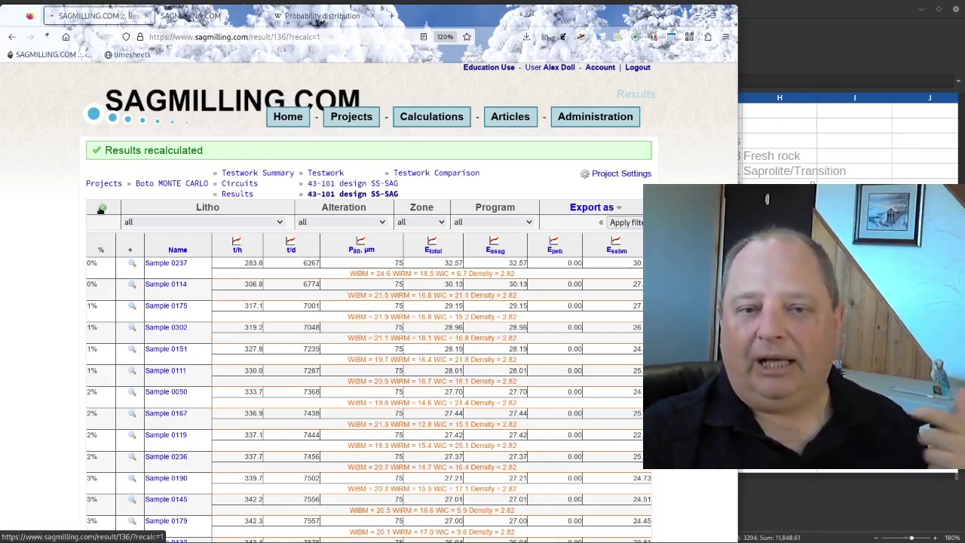
pyautogui.click(101, 209)
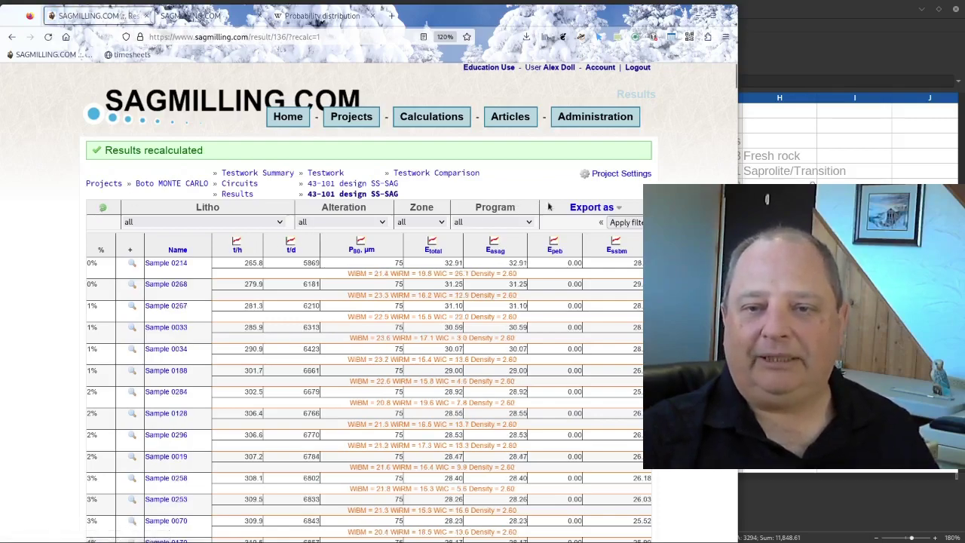
# Export the recalculated results as a spreadsheet and open the downloaded file in LibreOffice Calc.
pyautogui.click(574, 208)
pyautogui.click(582, 291)
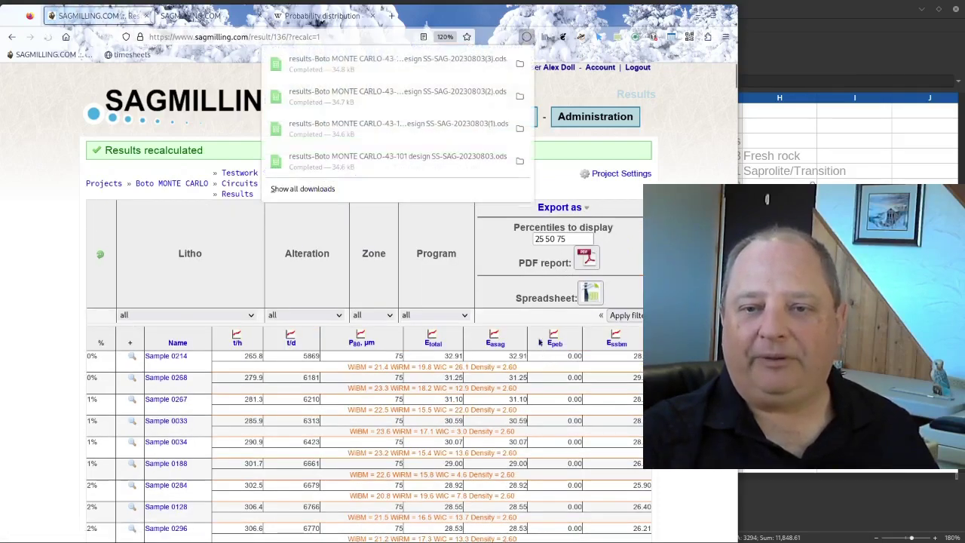
pyautogui.click(362, 73)
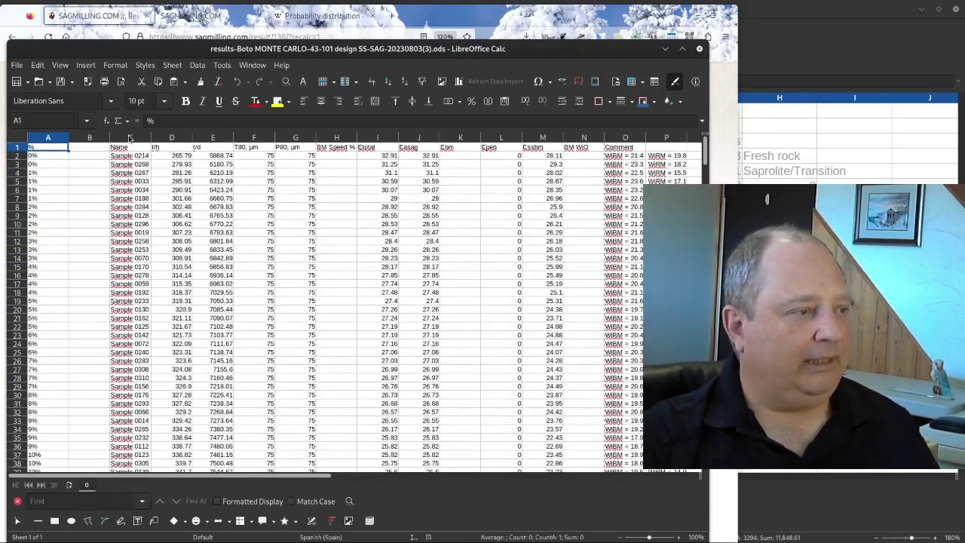
# Delete the blank and Name columns and everything after t/h, keeping only the % and t/h columns.
pyautogui.moveTo(130, 138); pyautogui.dragTo(86, 139)
pyautogui.rightClick(86, 139)
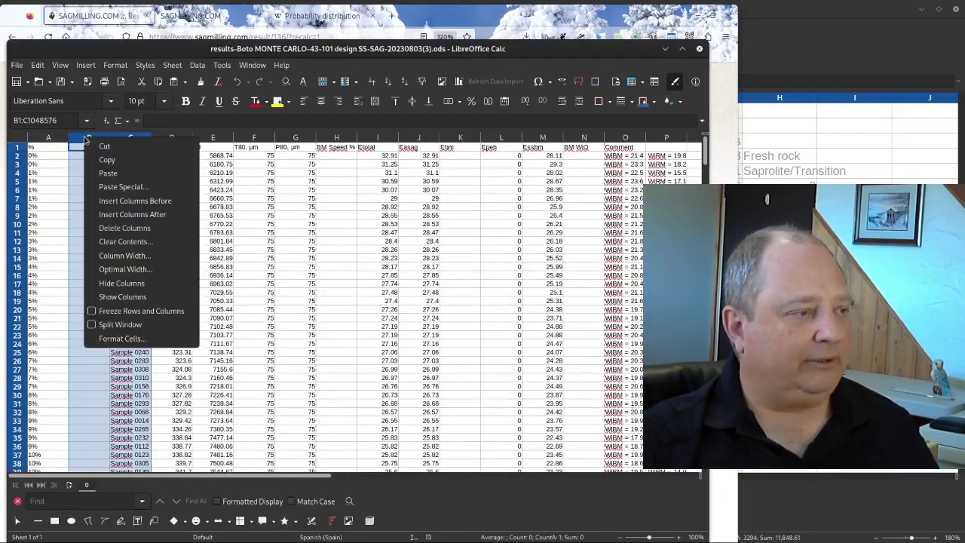
pyautogui.click(117, 227)
pyautogui.moveTo(129, 138); pyautogui.dragTo(551, 139)
pyautogui.rightClick(541, 142)
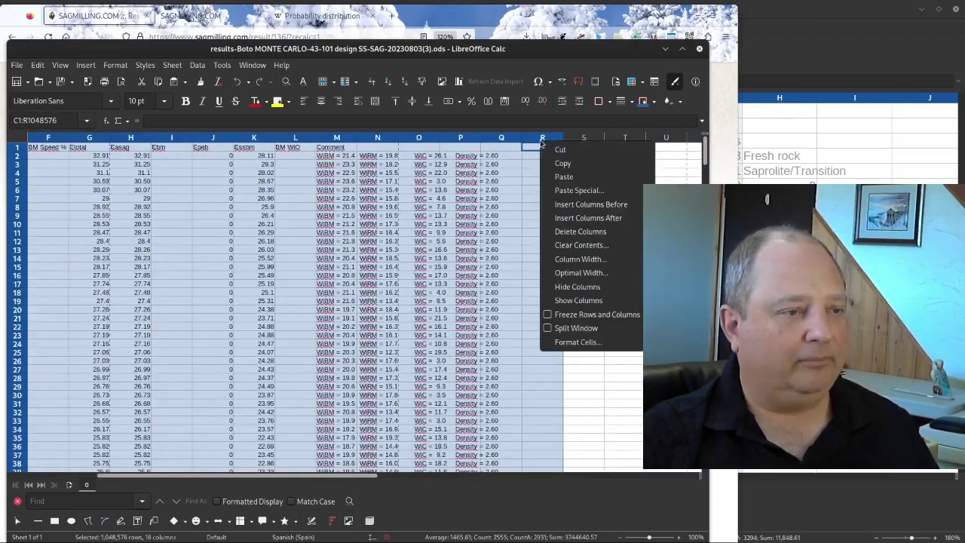
pyautogui.click(581, 231)
pyautogui.hotkey('ctrl', 'Home')
pyautogui.click(93, 156)
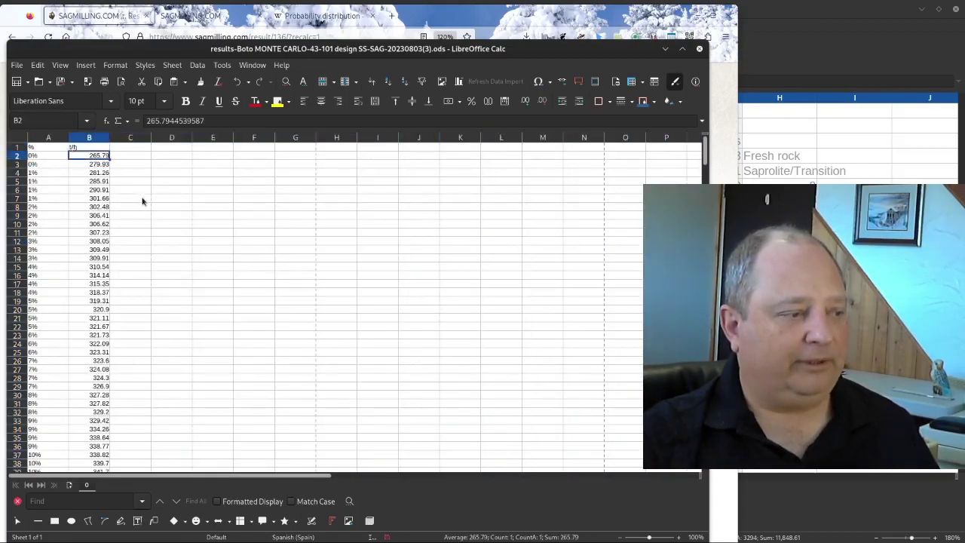
# Return to SAGMILLING.COM, recalculate the results for another run, export them as a spreadsheet, and open the new file.
pyautogui.moveTo(444, 63); pyautogui.dragTo(603, 63)
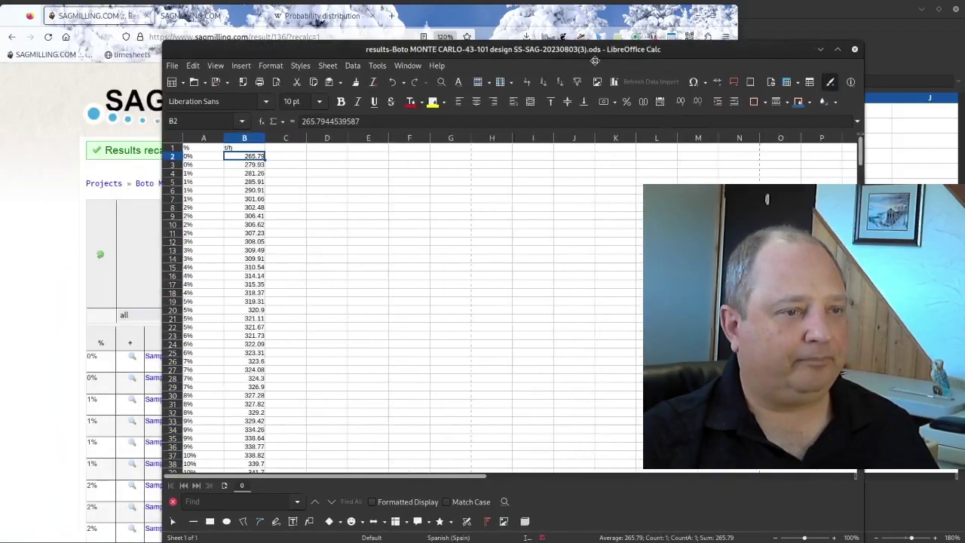
pyautogui.click(103, 260)
pyautogui.click(103, 260)
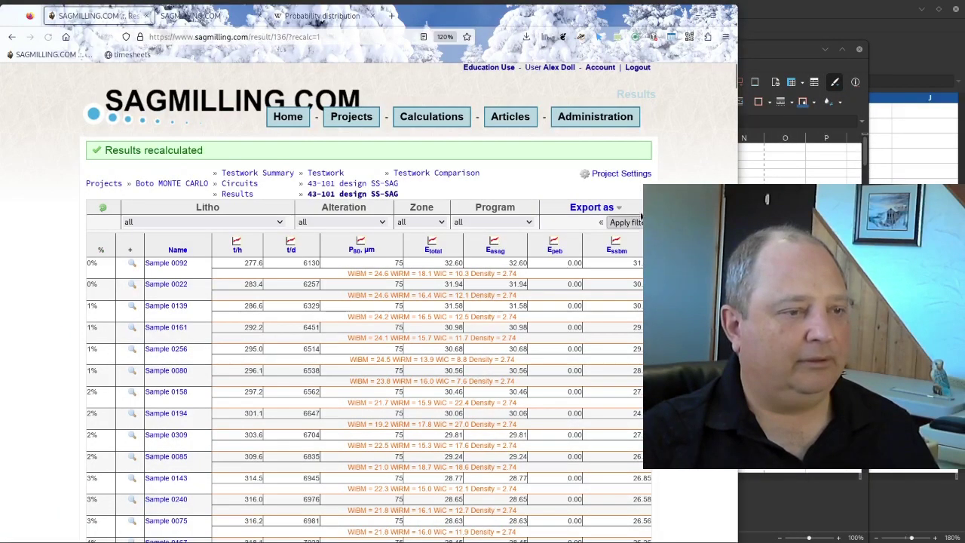
pyautogui.click(590, 292)
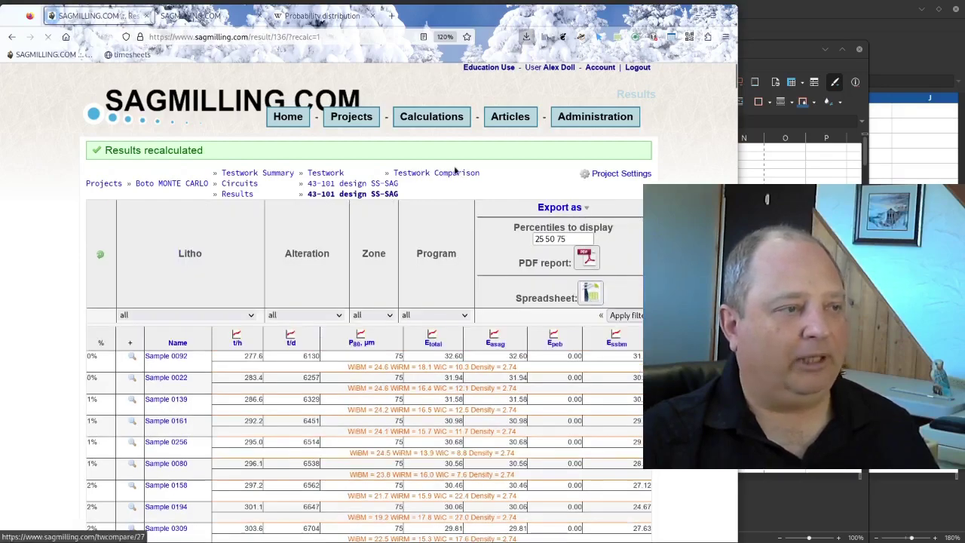
pyautogui.click(330, 68)
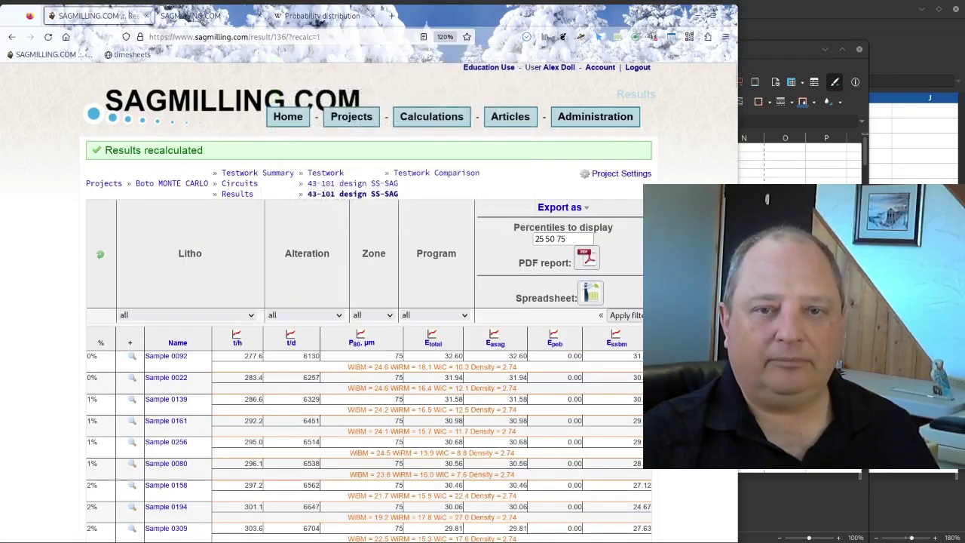
pyautogui.click(526, 36)
pyautogui.click(438, 66)
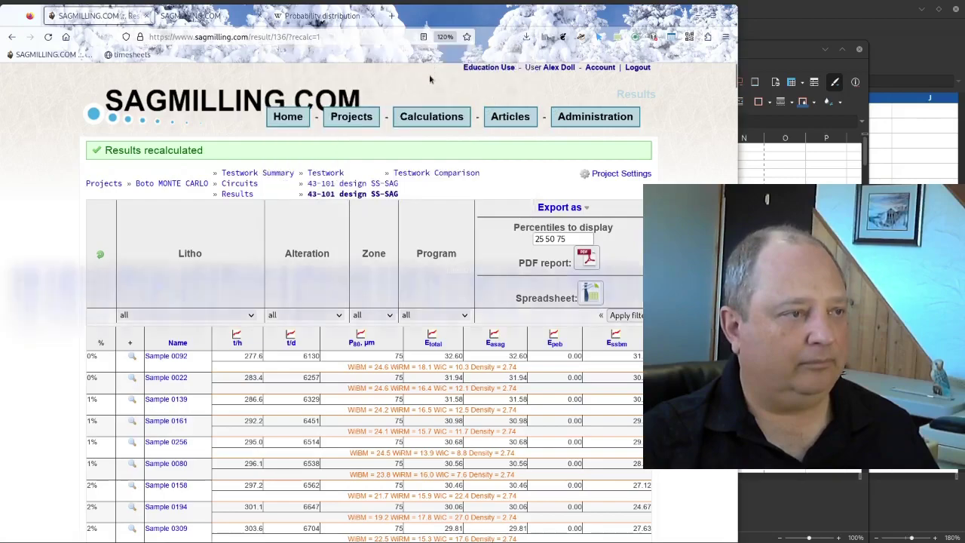
# Copy the t/h column, range D1:D366, from the second run's results spreadsheet.
pyautogui.press('Right')
pyautogui.press('Right')
pyautogui.press('Right')
pyautogui.press('Down')
pyautogui.press('Down')
pyautogui.press('Down')
pyautogui.press('Down')
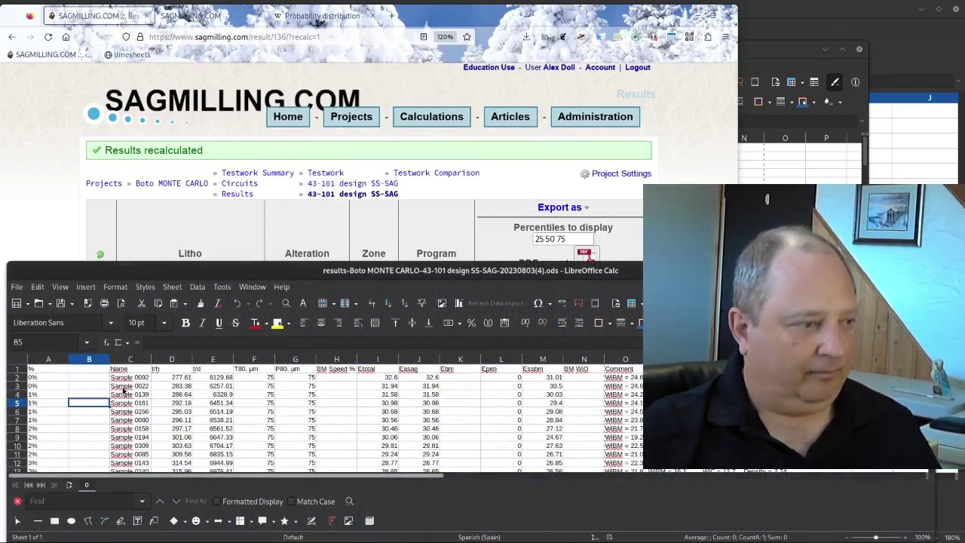
pyautogui.press('Up')
pyautogui.press('Up')
pyautogui.press('Up')
pyautogui.press('Up')
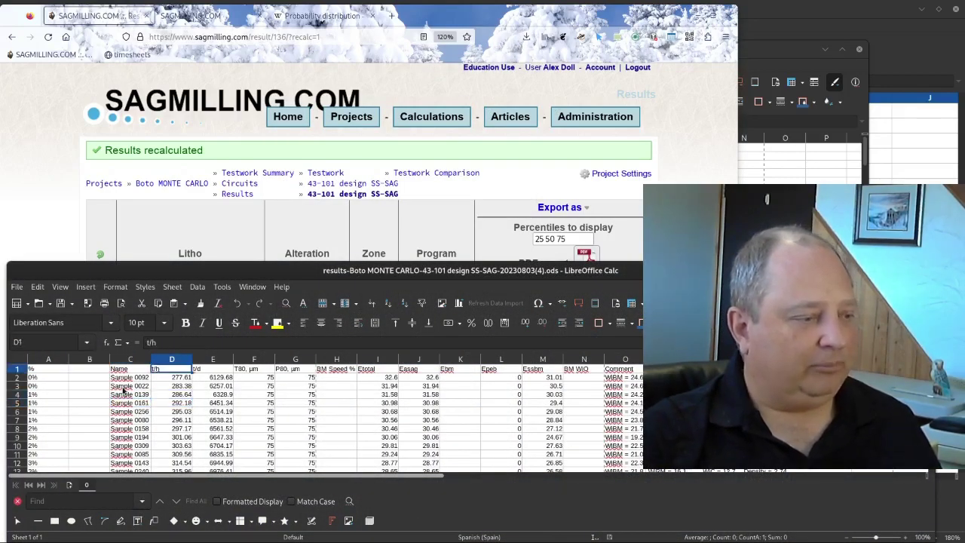
pyautogui.hotkey('ctrl', 'shift', 'Down')
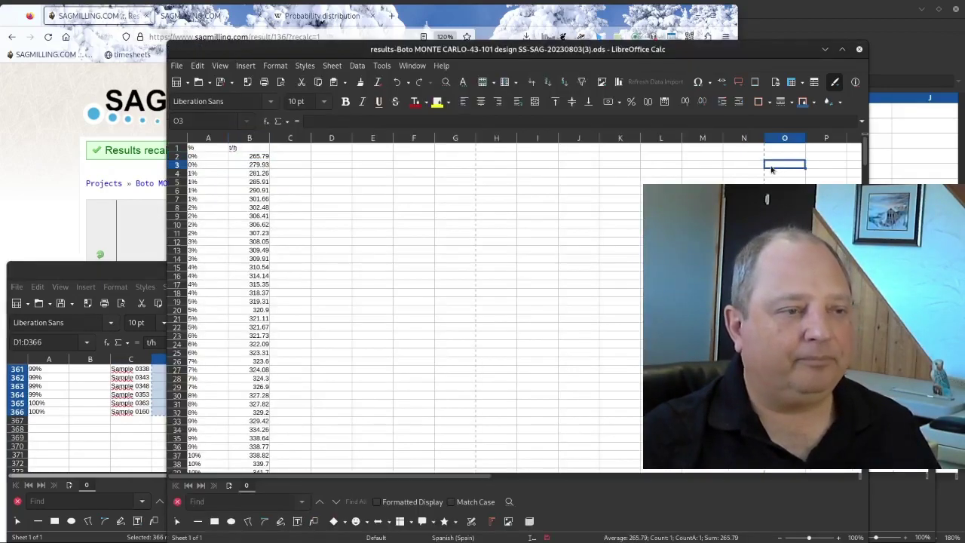
# Switch to the first run's spreadsheet and paste the copied t/h column at C1 beside the existing one.
pyautogui.hotkey('alt', 'Tab')
pyautogui.rightClick(297, 153)
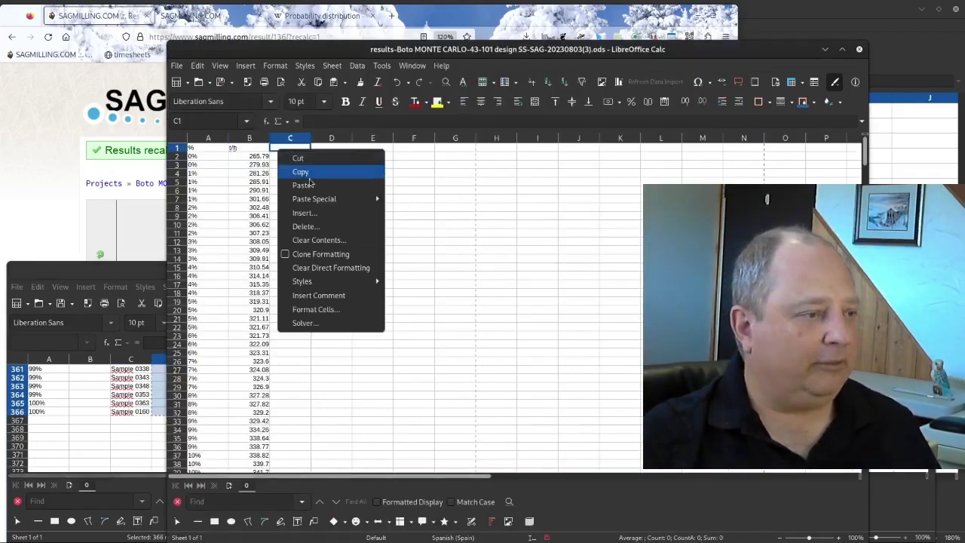
pyautogui.click(324, 183)
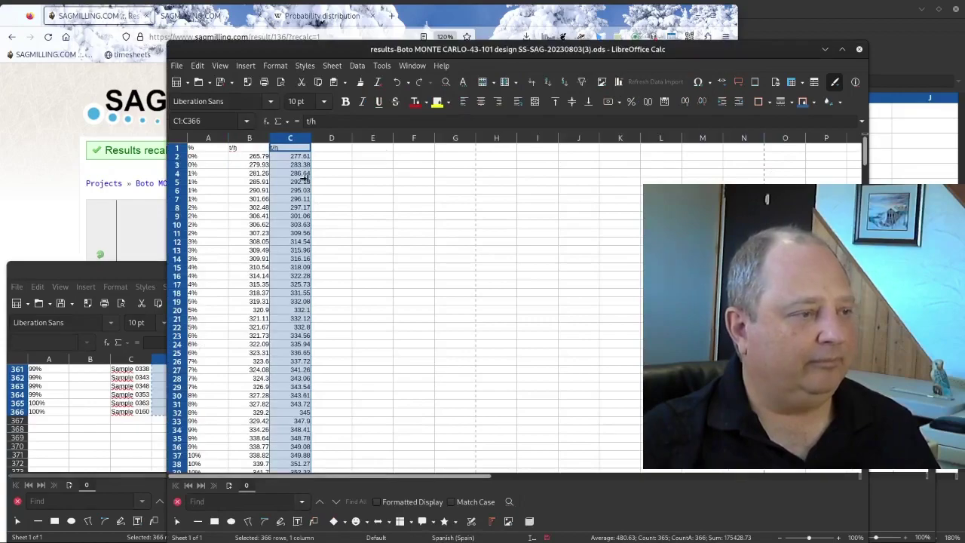
pyautogui.click(304, 180)
pyautogui.press('Down')
pyautogui.press('Down')
pyautogui.press('Down')
pyautogui.press('Down')
pyautogui.press('Down')
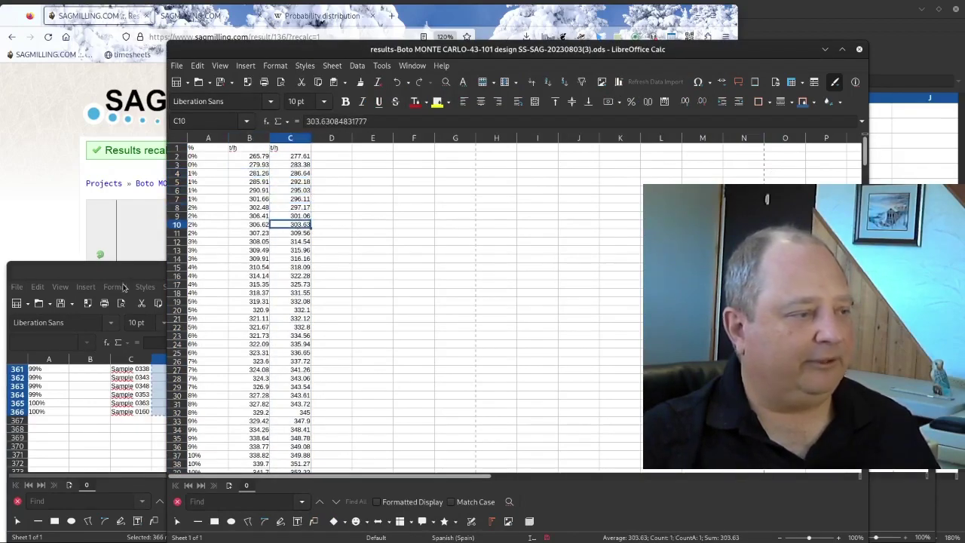
# Label the first t/h column Run 1 in B1 and fill the header series across to Run 5 in F1.
pyautogui.click(98, 226)
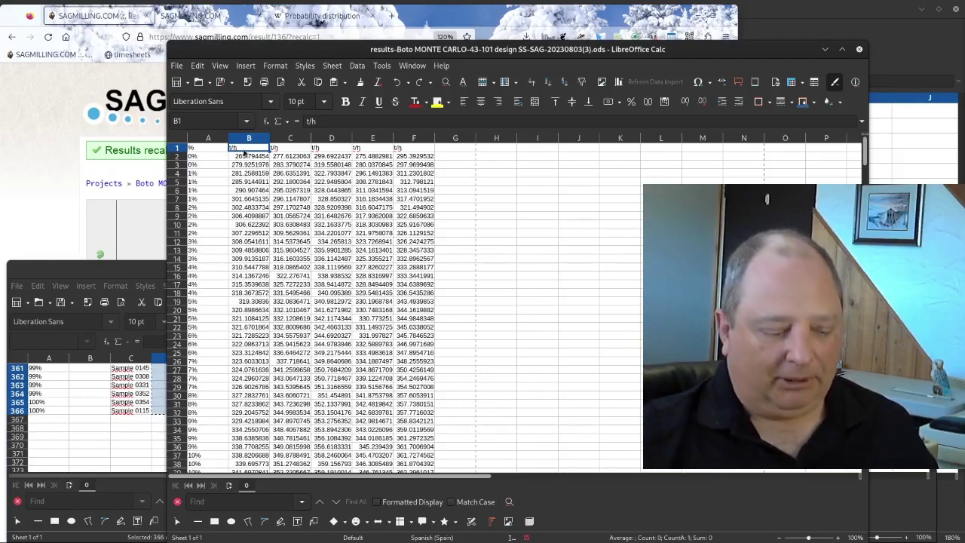
pyautogui.write('Run')
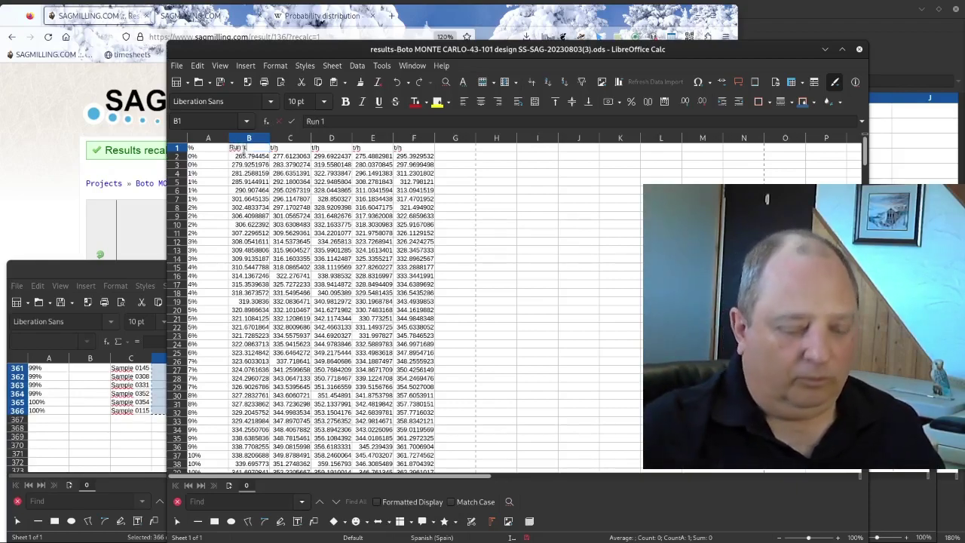
pyautogui.write(' 1')
pyautogui.moveTo(270, 153); pyautogui.dragTo(433, 150)
pyautogui.click(413, 172)
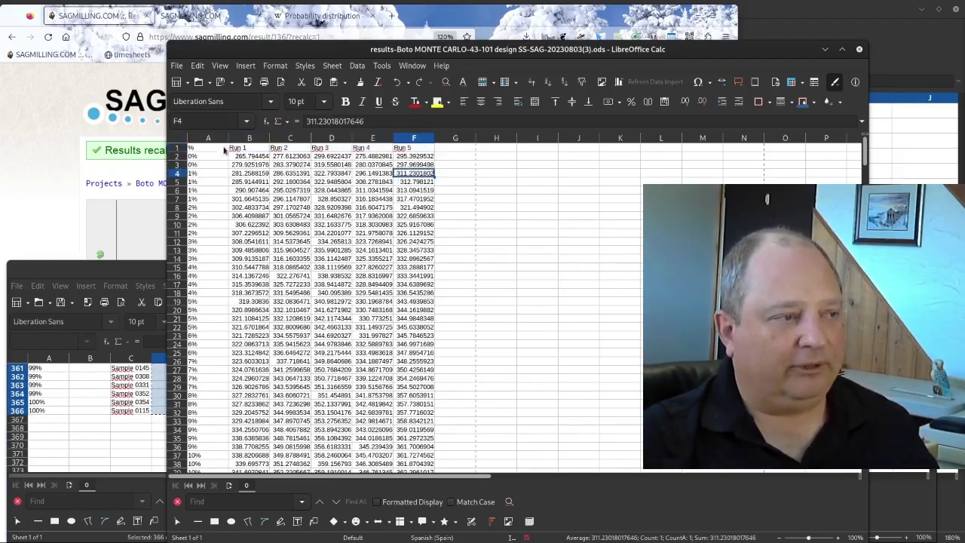
# Insert a lines-only line chart from columns A to F, plotting Run 1 to Run 5 against the % column.
pyautogui.moveTo(413, 138); pyautogui.dragTo(194, 134)
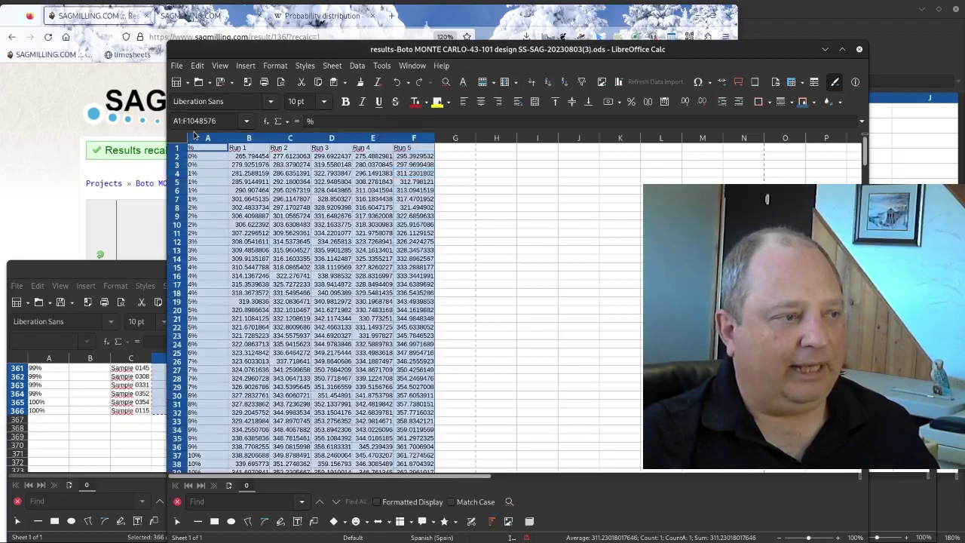
pyautogui.click(618, 83)
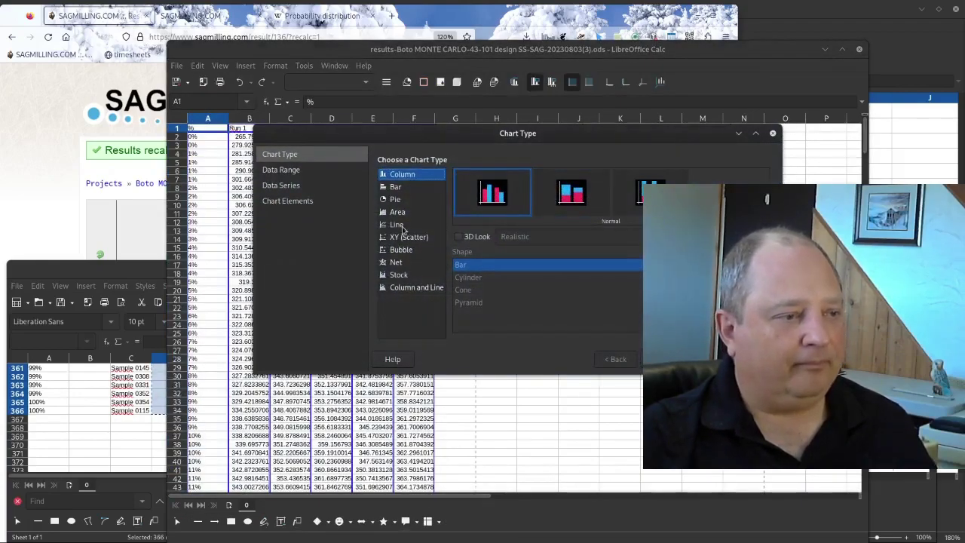
pyautogui.click(399, 225)
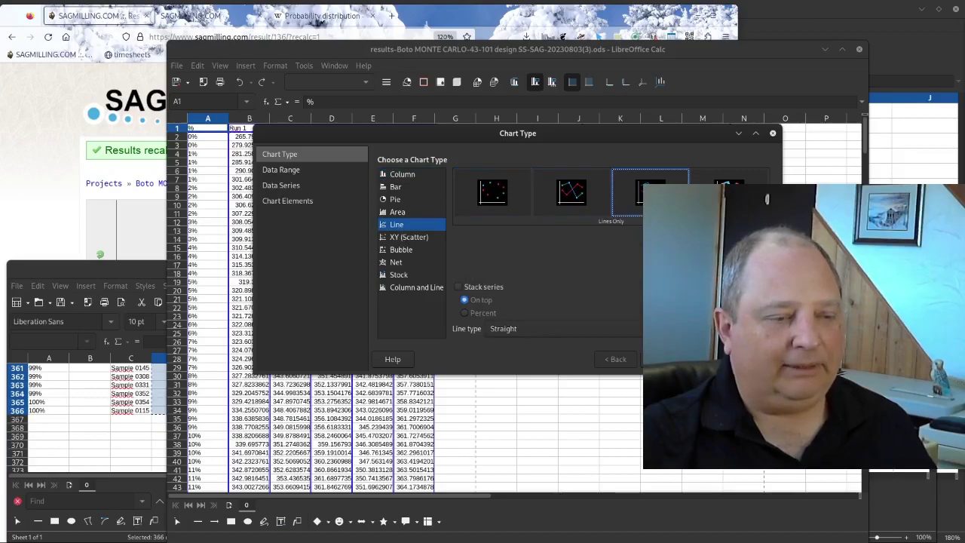
pyautogui.click(662, 359)
pyautogui.click(709, 358)
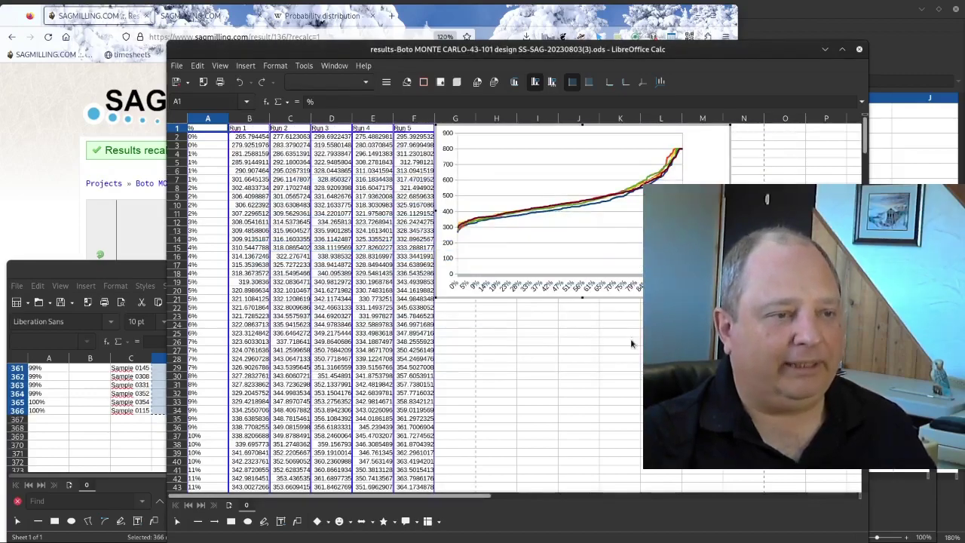
# Enlarge the run comparison chart to span about columns G to Q and reposition the spreadsheet window to show the whole chart.
pyautogui.moveTo(701, 41); pyautogui.dragTo(589, 60)
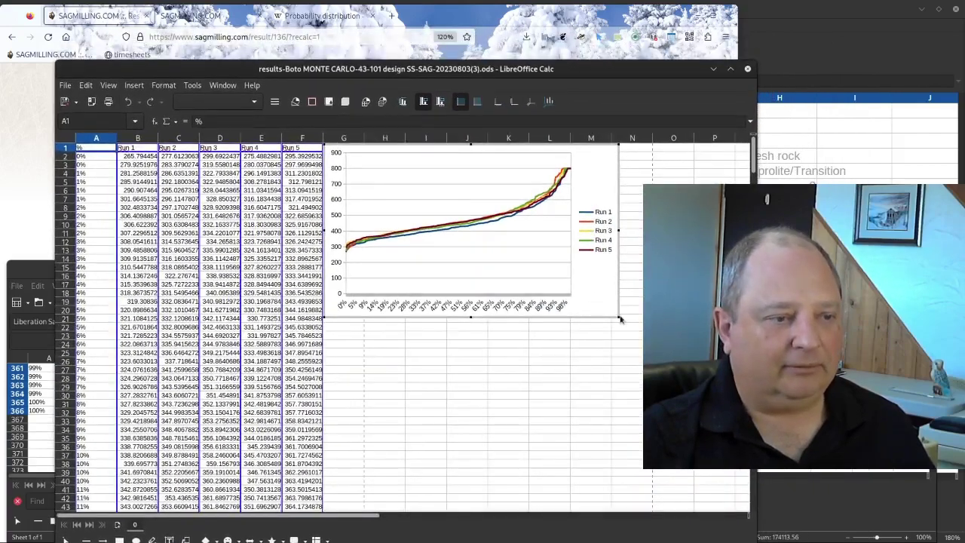
pyautogui.click(620, 319)
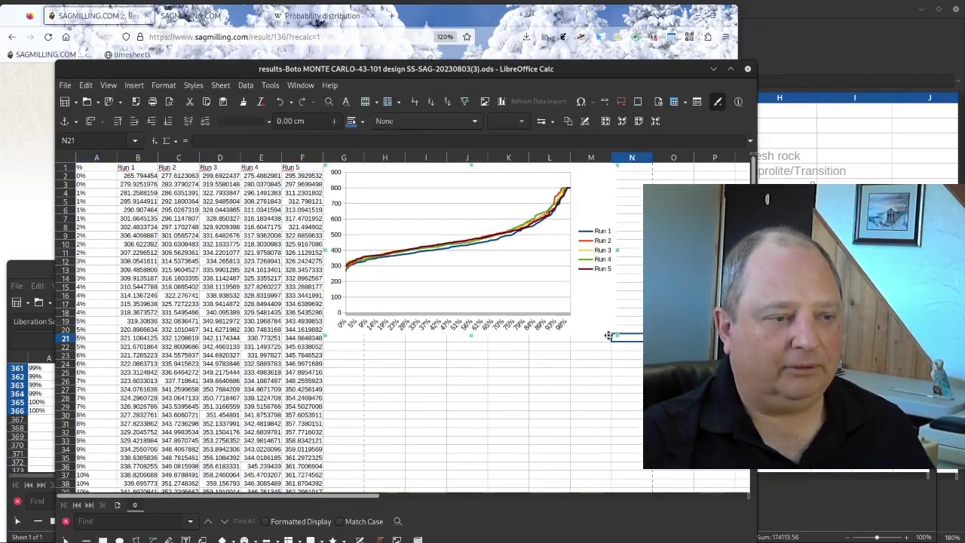
pyautogui.moveTo(550, 76); pyautogui.dragTo(362, 77)
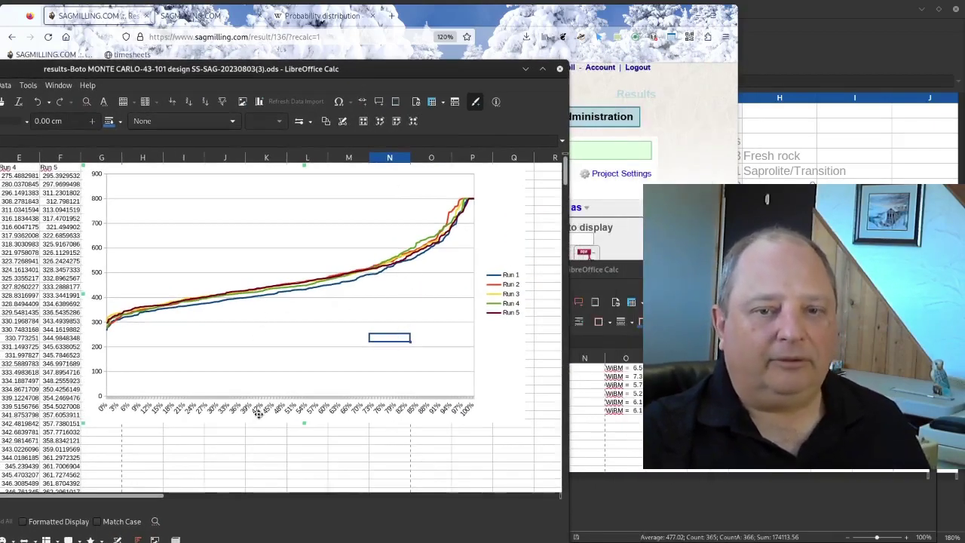